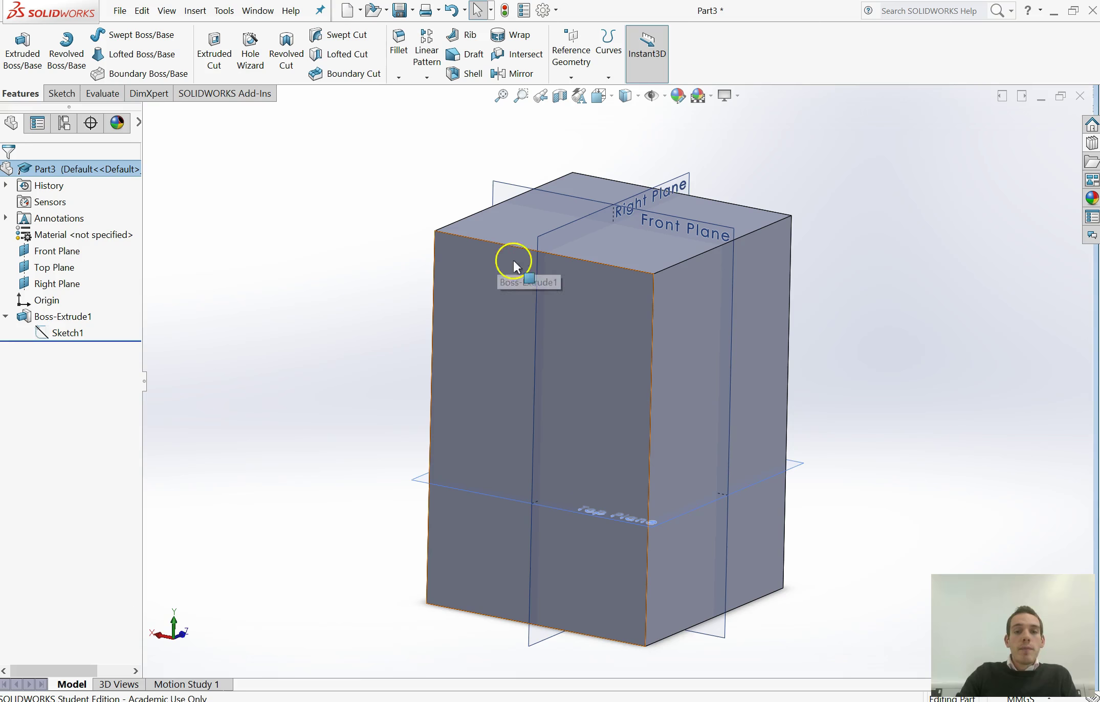
Start a sketch on the block's large face parallel to the Front Plane and orient the view normal to it
{"action": "left_click", "coordinate": [477, 276]}
{"action": "mouse_move", "coordinate": [412, 376]}
{"action": "middle_mouse_down"}
{"action": "mouse_move", "coordinate": [351, 351]}
{"action": "mouse_move", "coordinate": [398, 363]}
{"action": "middle_mouse_up"}
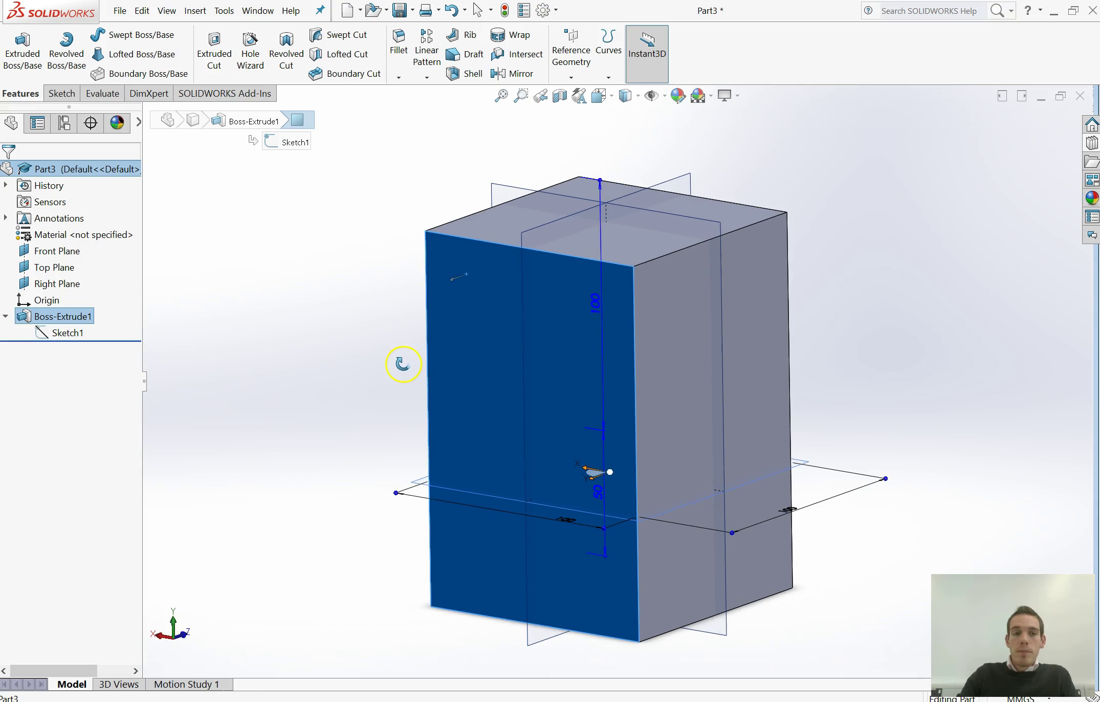
{"action": "left_click", "coordinate": [68, 96]}
{"action": "left_click", "coordinate": [15, 51]}
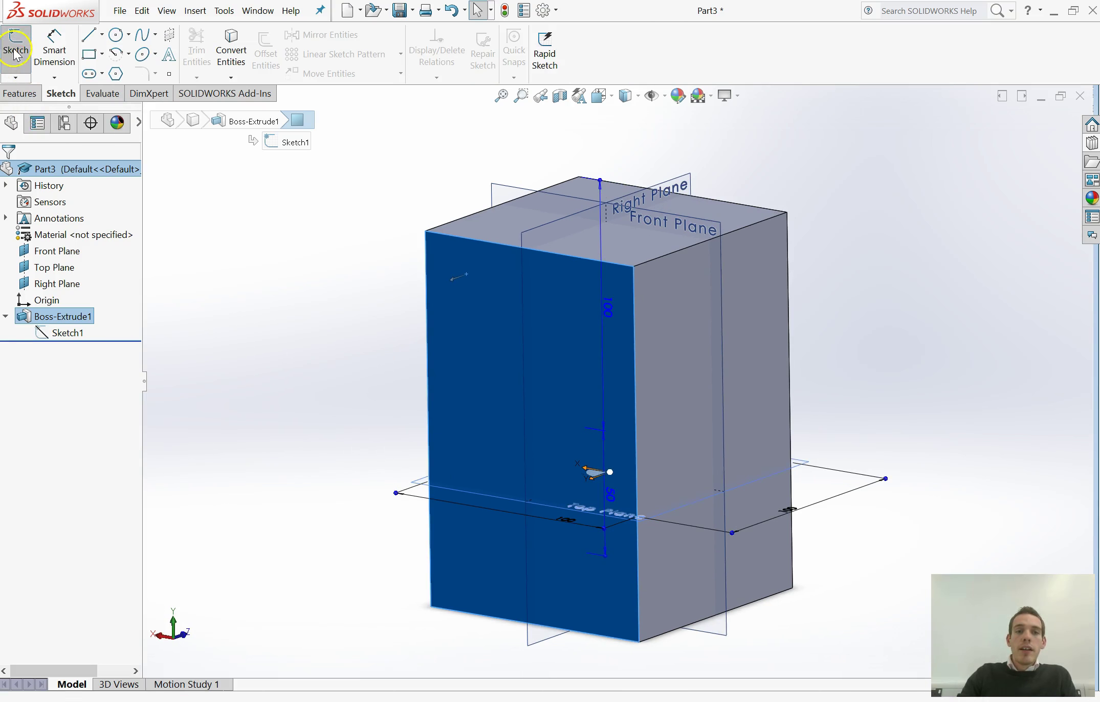
{"action": "left_click", "coordinate": [380, 261]}
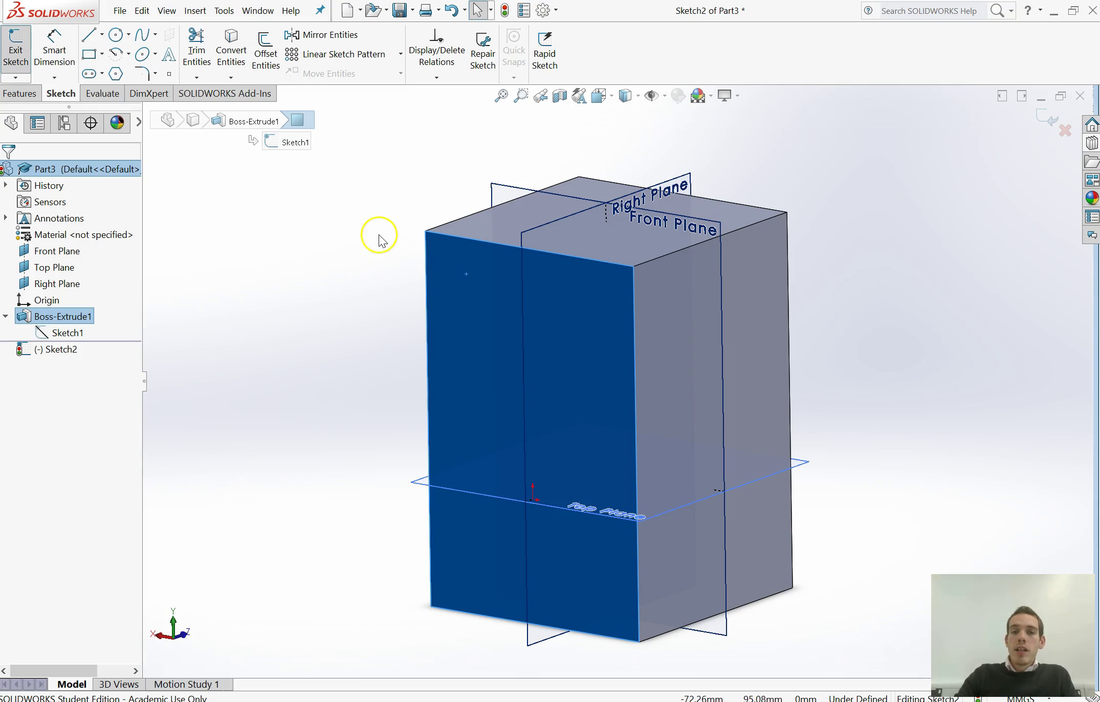
{"action": "left_click", "coordinate": [610, 99]}
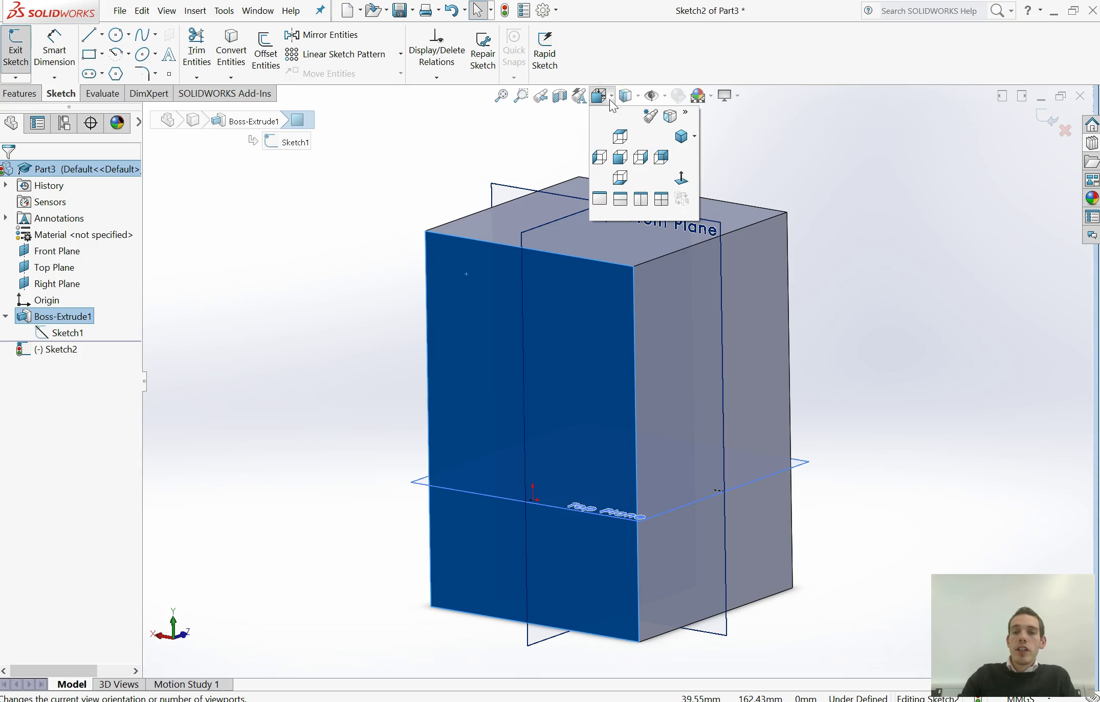
{"action": "left_click", "coordinate": [681, 179]}
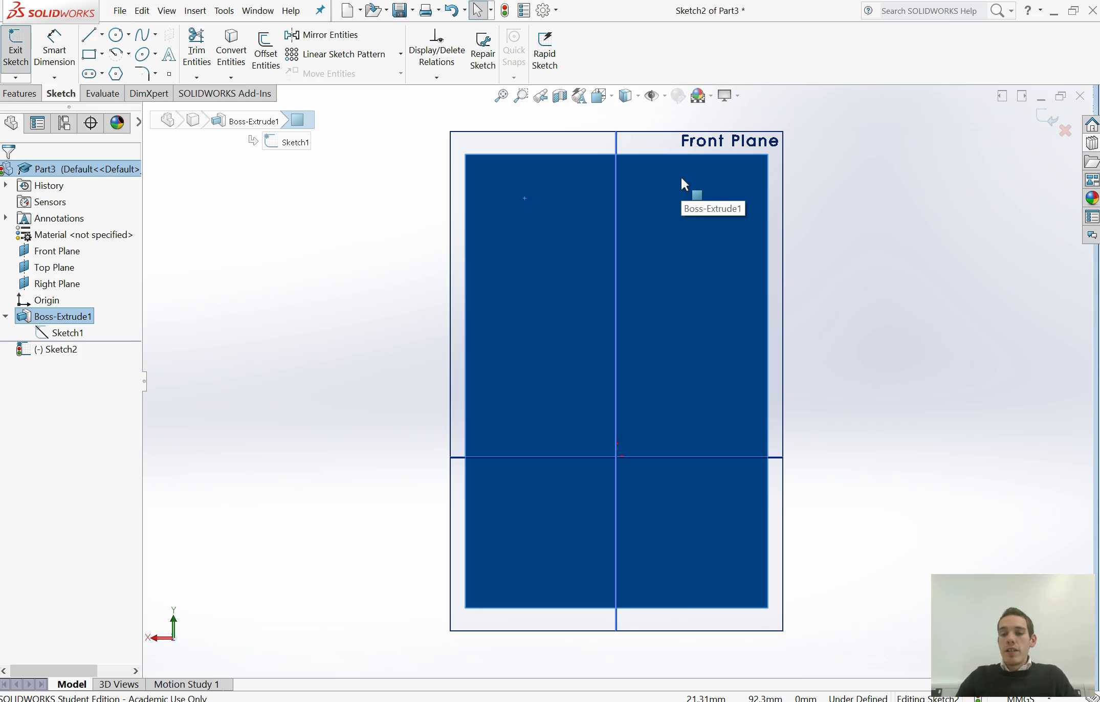
{"action": "left_click", "coordinate": [678, 179]}
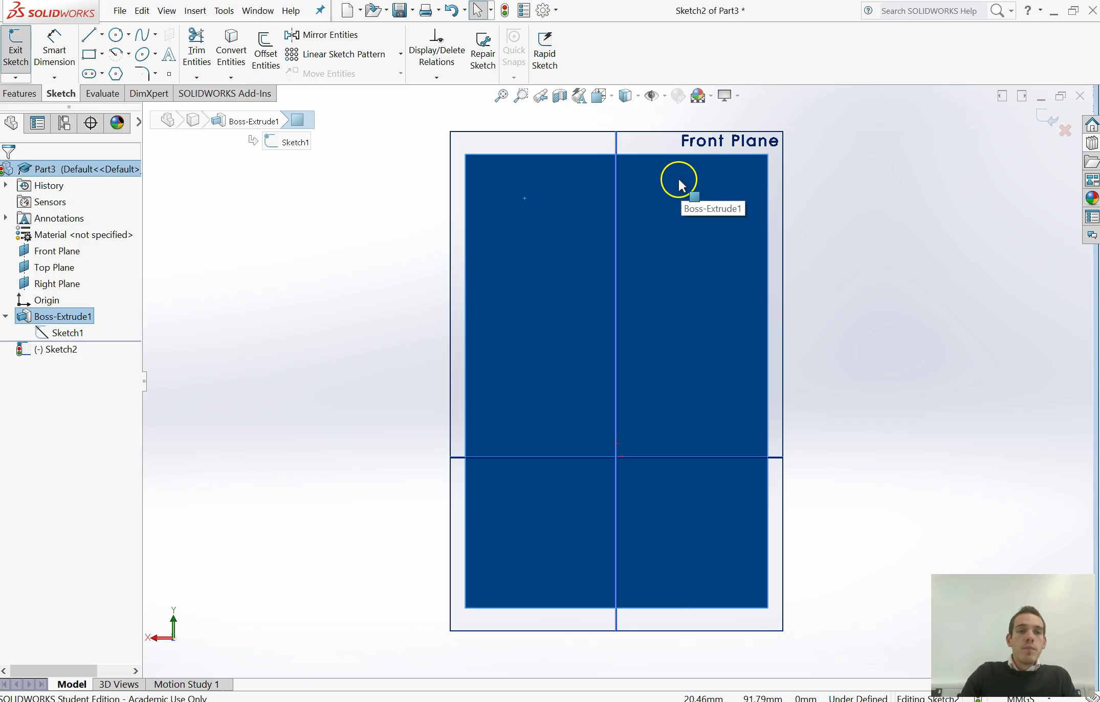
Sketch a circle of about 24.35 mm radius centred on the vertical plane line, about 64.9 mm above the origin
{"action": "left_click", "coordinate": [122, 38]}
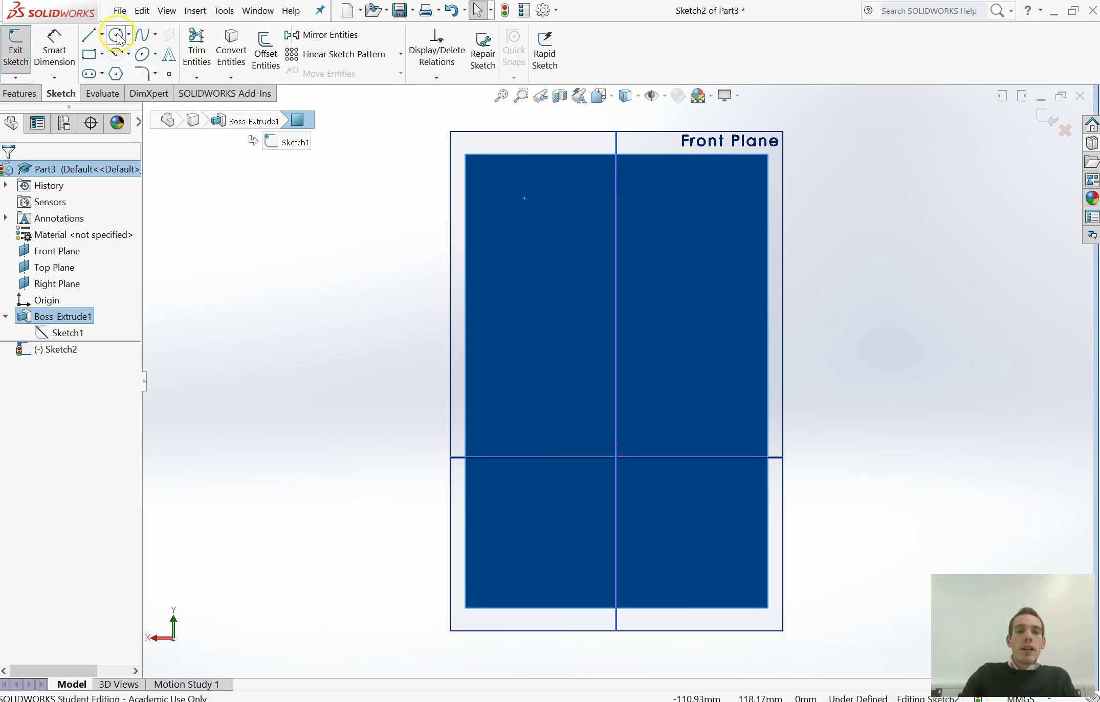
{"action": "left_click", "coordinate": [121, 40]}
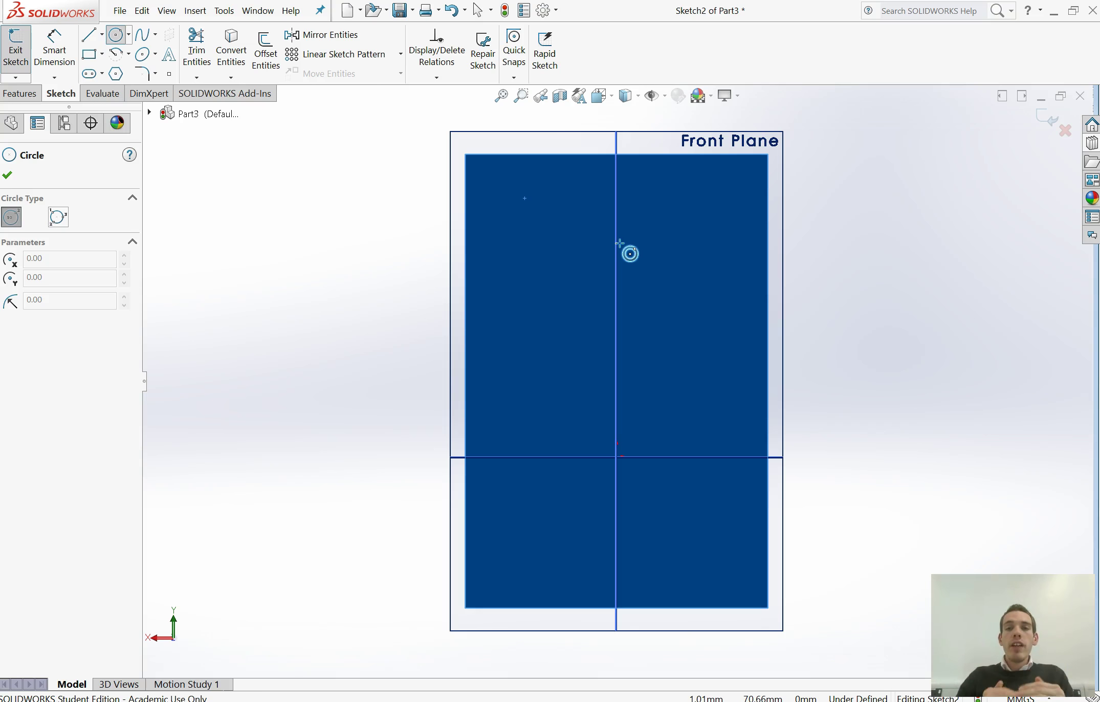
{"action": "left_click", "coordinate": [647, 232]}
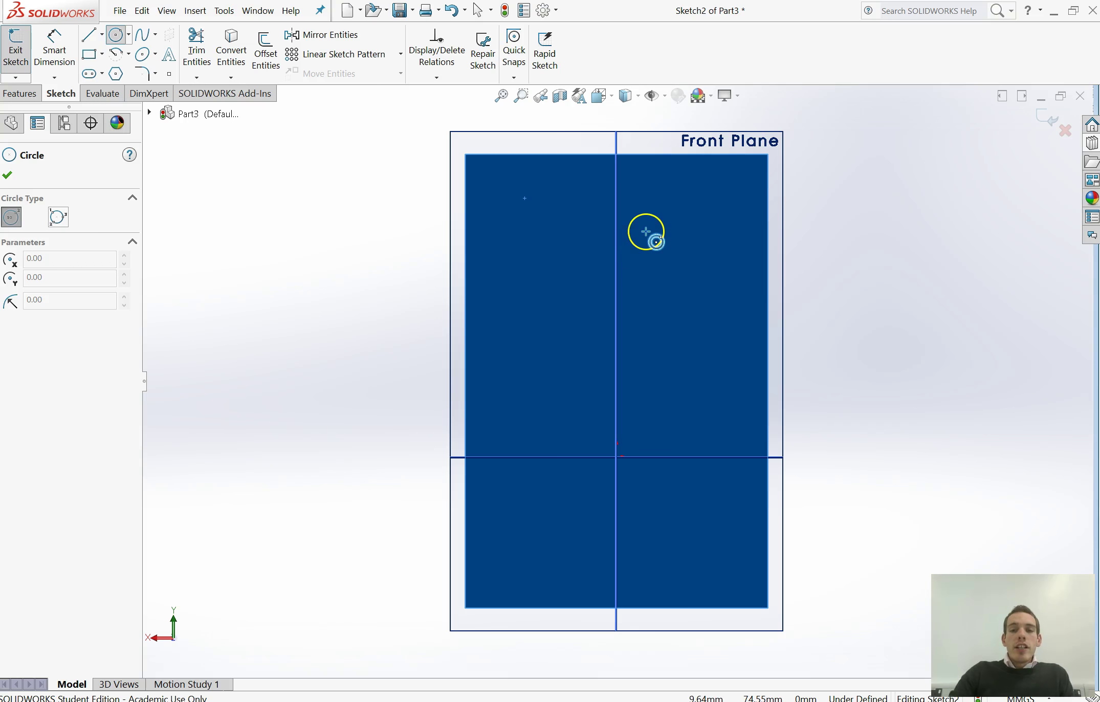
{"action": "left_click", "coordinate": [617, 260]}
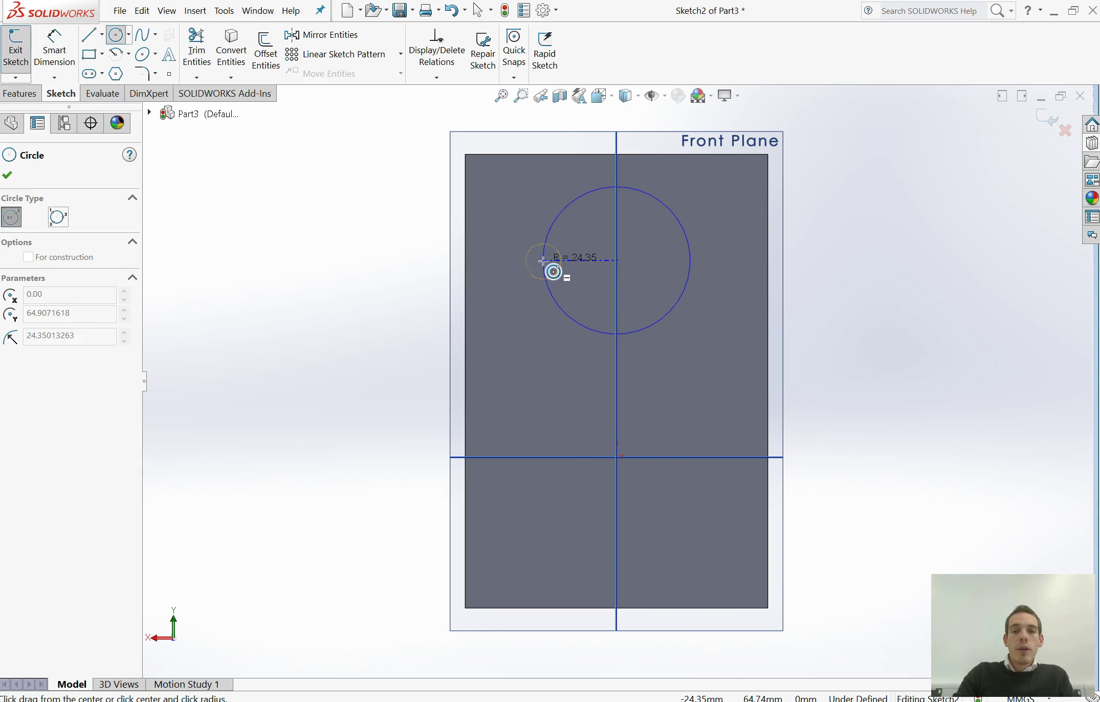
{"action": "left_click", "coordinate": [544, 261]}
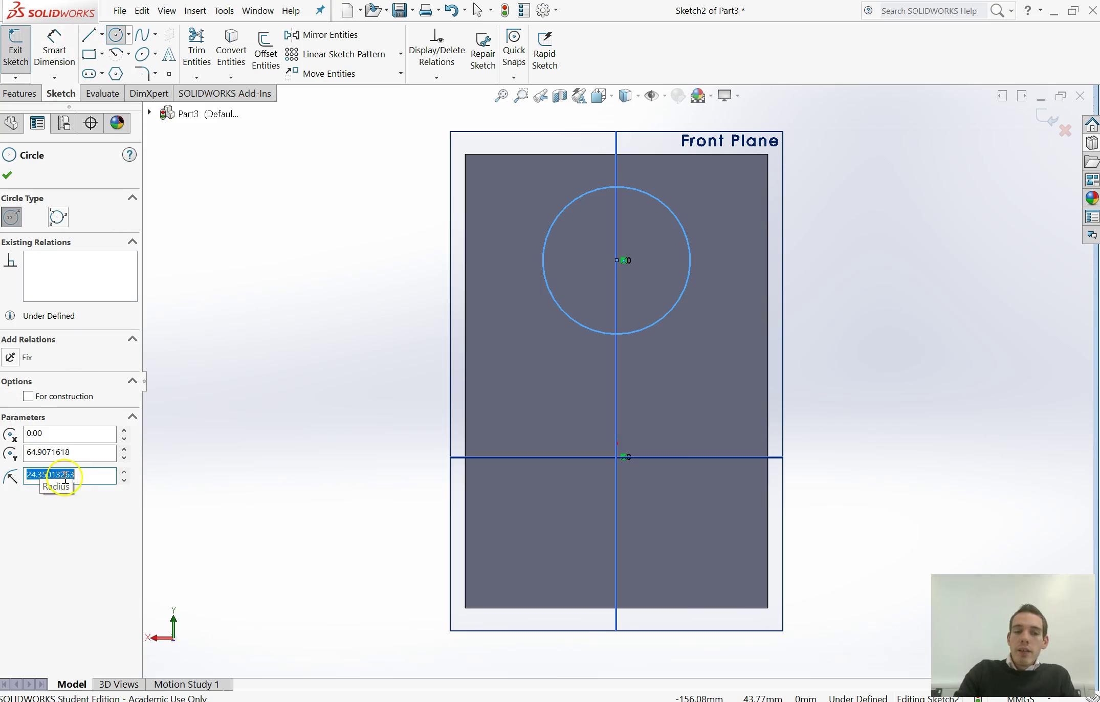
Set the circle's radius to 25 mm and finish the Circle command
{"action": "left_click", "coordinate": [86, 473]}
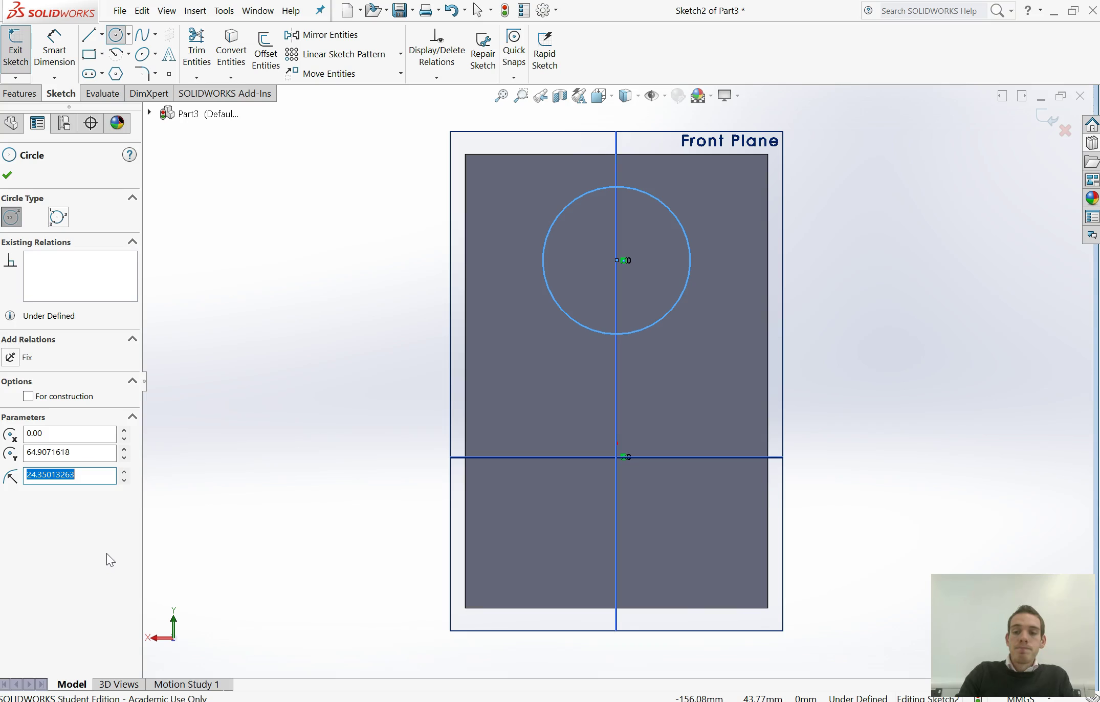
{"action": "type", "text": "25"}
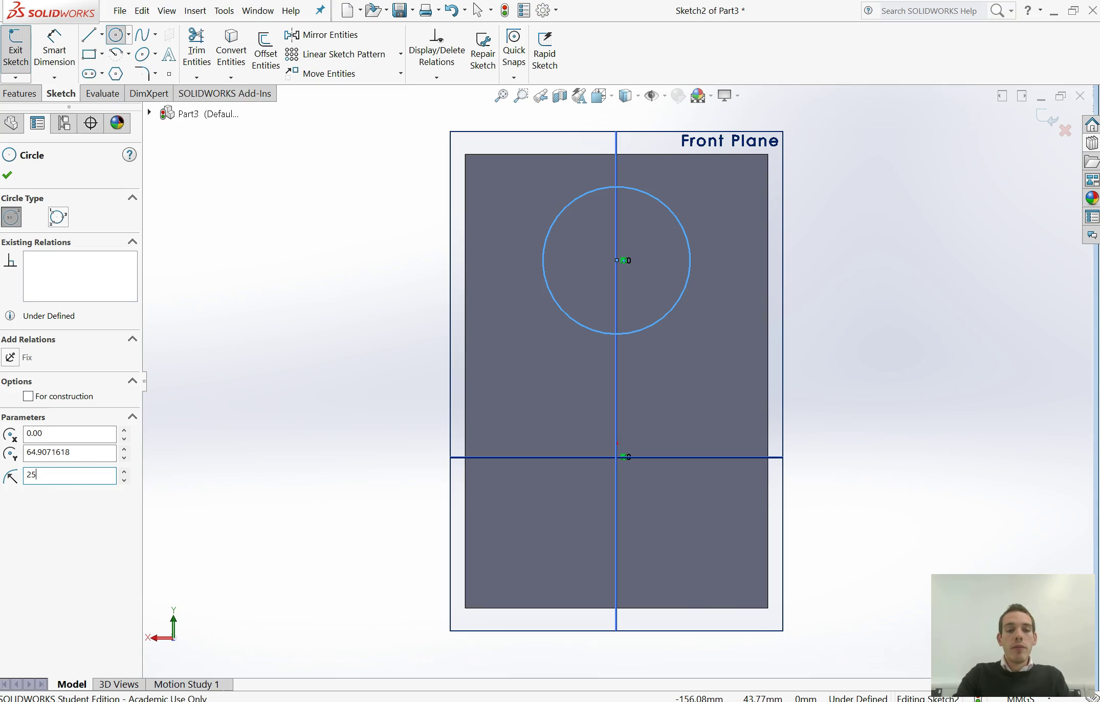
{"action": "key", "text": "Return"}
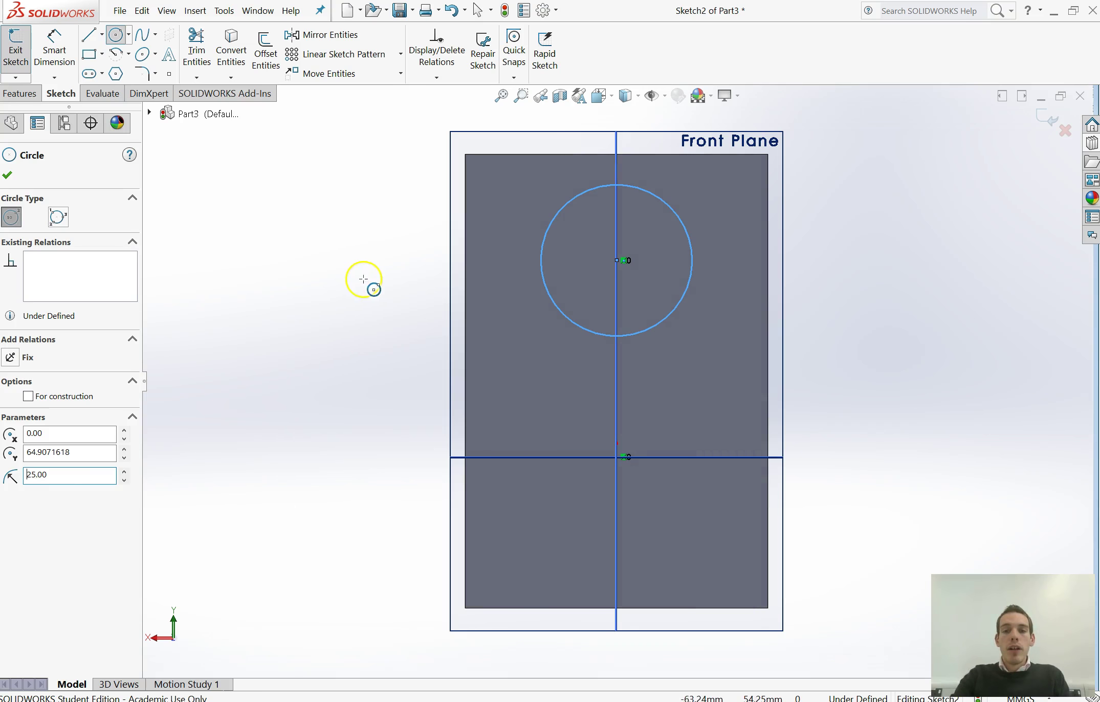
{"action": "left_click", "coordinate": [7, 175]}
{"action": "left_click", "coordinate": [309, 256]}
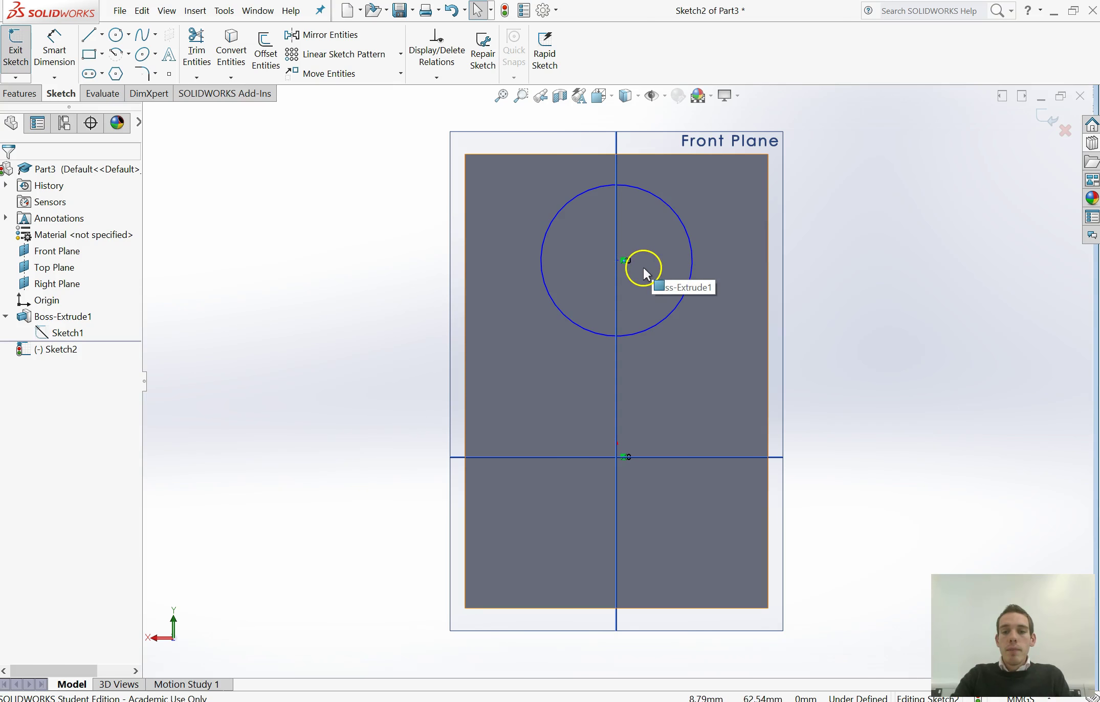
Examine the relation symbol at the circle's centre point on the vertical plane line
{"action": "scroll", "coordinate": [643, 267], "scroll_direction": "down", "scroll_amount": 2}
{"action": "scroll", "coordinate": [608, 283], "scroll_direction": "down", "scroll_amount": 3}
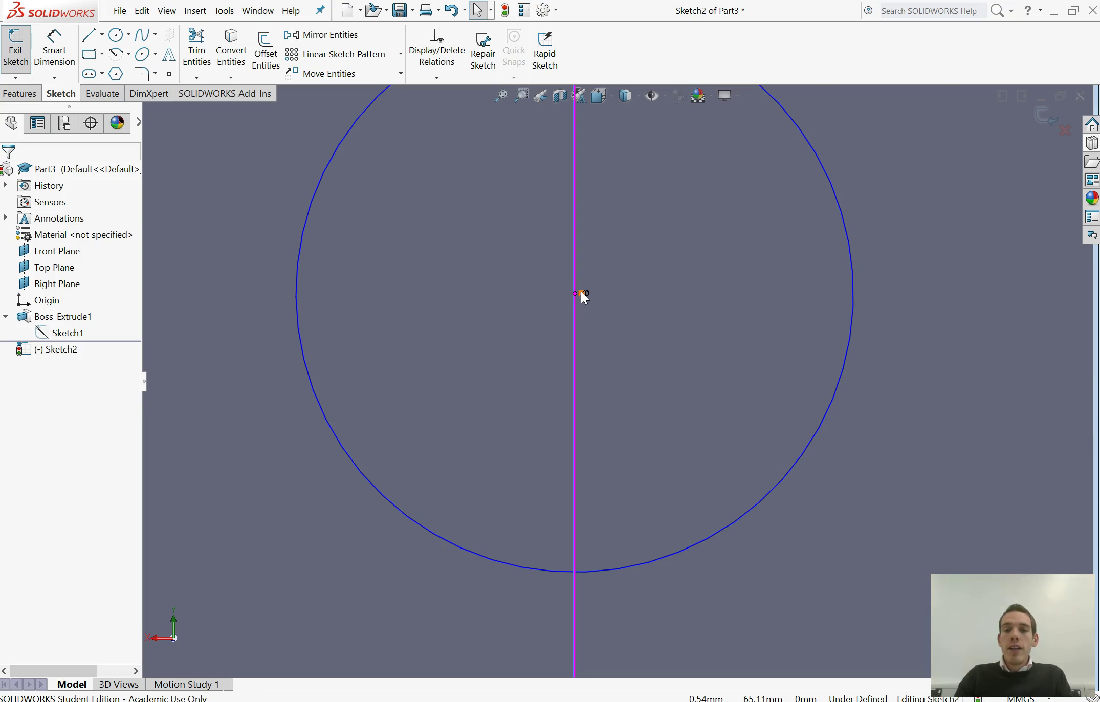
{"action": "scroll", "coordinate": [625, 327], "scroll_direction": "down", "scroll_amount": 2}
{"action": "scroll", "coordinate": [625, 327], "scroll_direction": "up", "scroll_amount": 6}
{"action": "scroll", "coordinate": [633, 336], "scroll_direction": "down", "scroll_amount": 1}
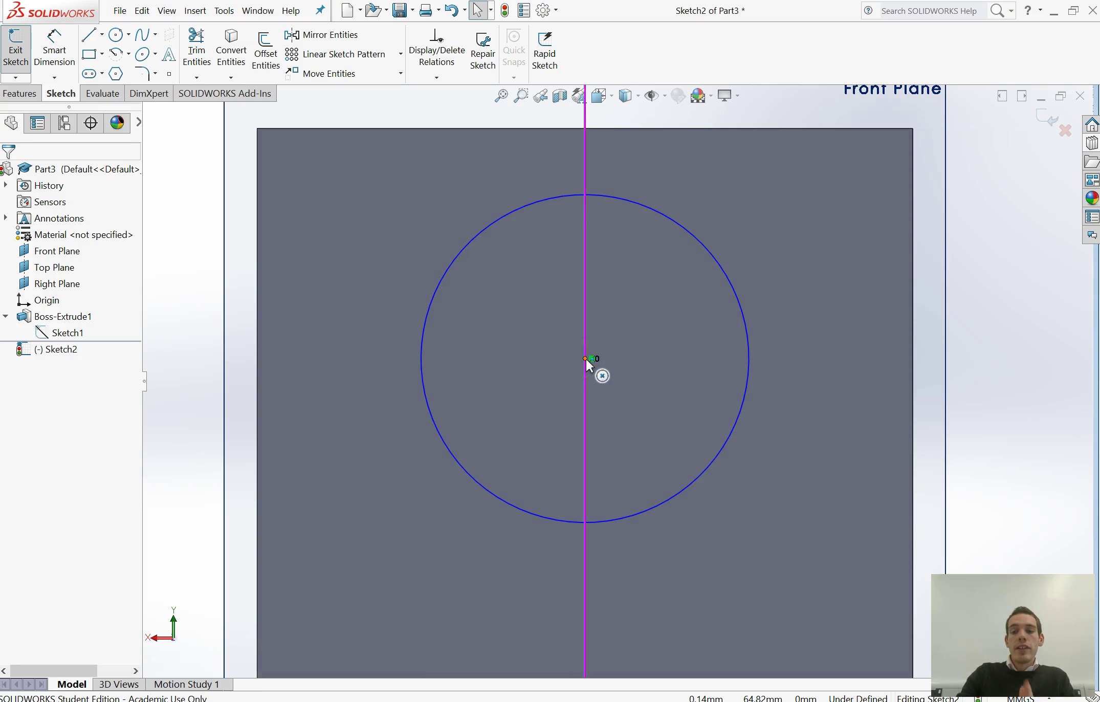
{"action": "scroll", "coordinate": [598, 375], "scroll_direction": "up", "scroll_amount": 3}
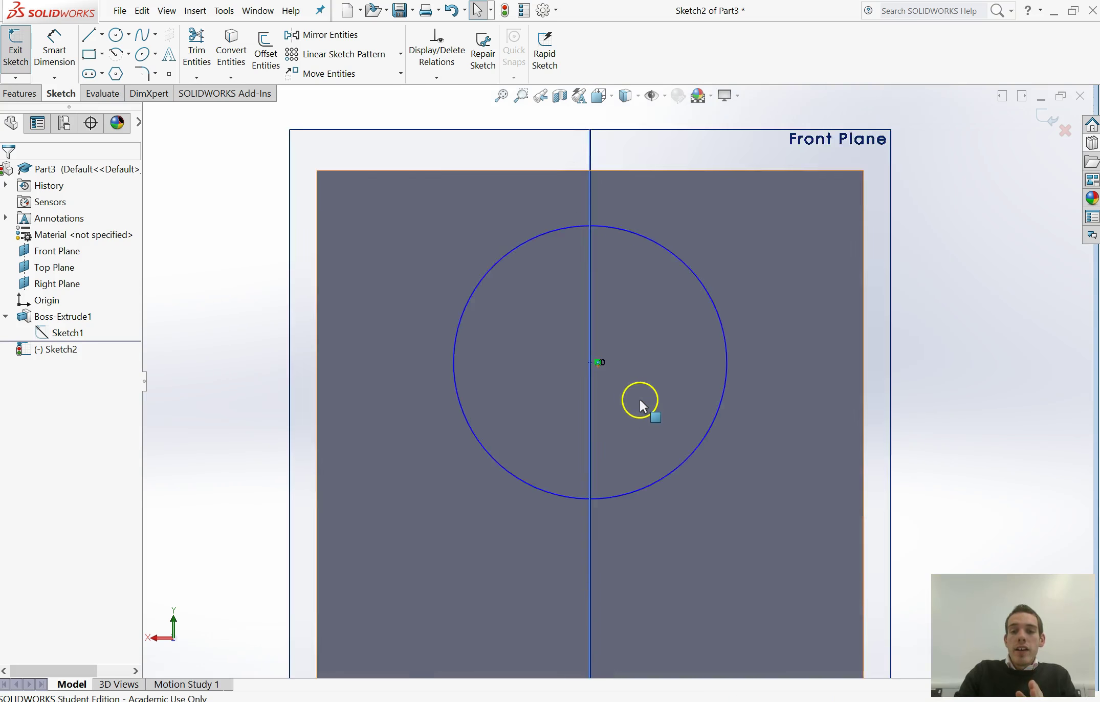
{"action": "scroll", "coordinate": [635, 382], "scroll_direction": "down", "scroll_amount": 2}
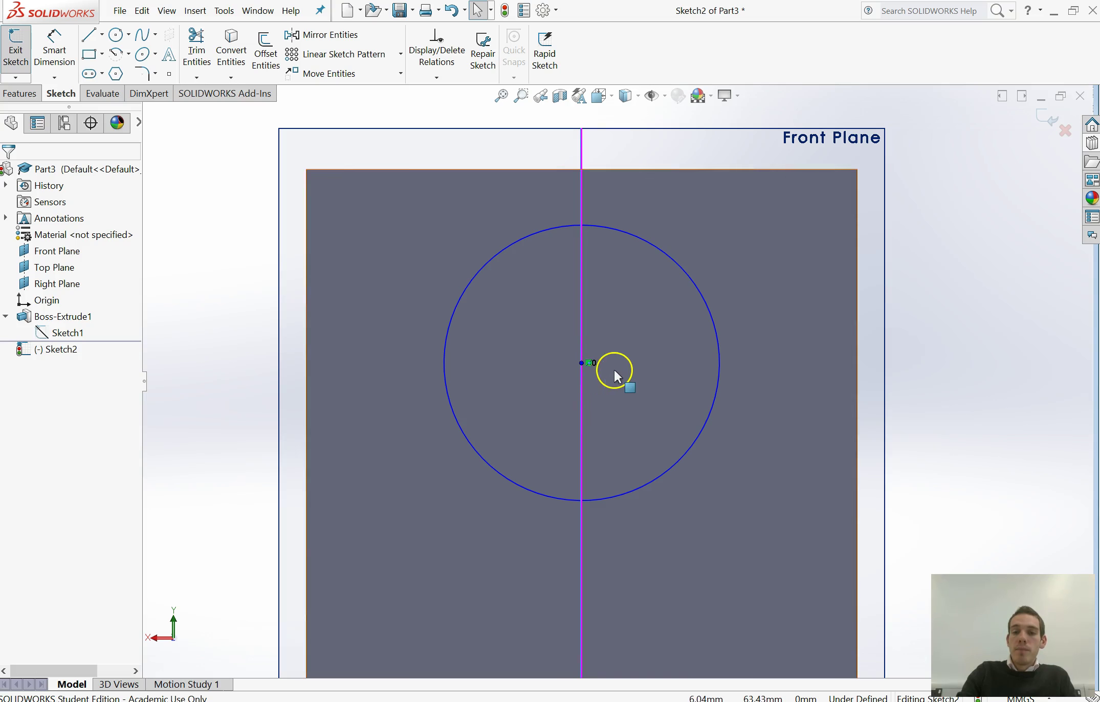
{"action": "scroll", "coordinate": [621, 386], "scroll_direction": "up", "scroll_amount": 2}
{"action": "scroll", "coordinate": [621, 387], "scroll_direction": "down", "scroll_amount": 2}
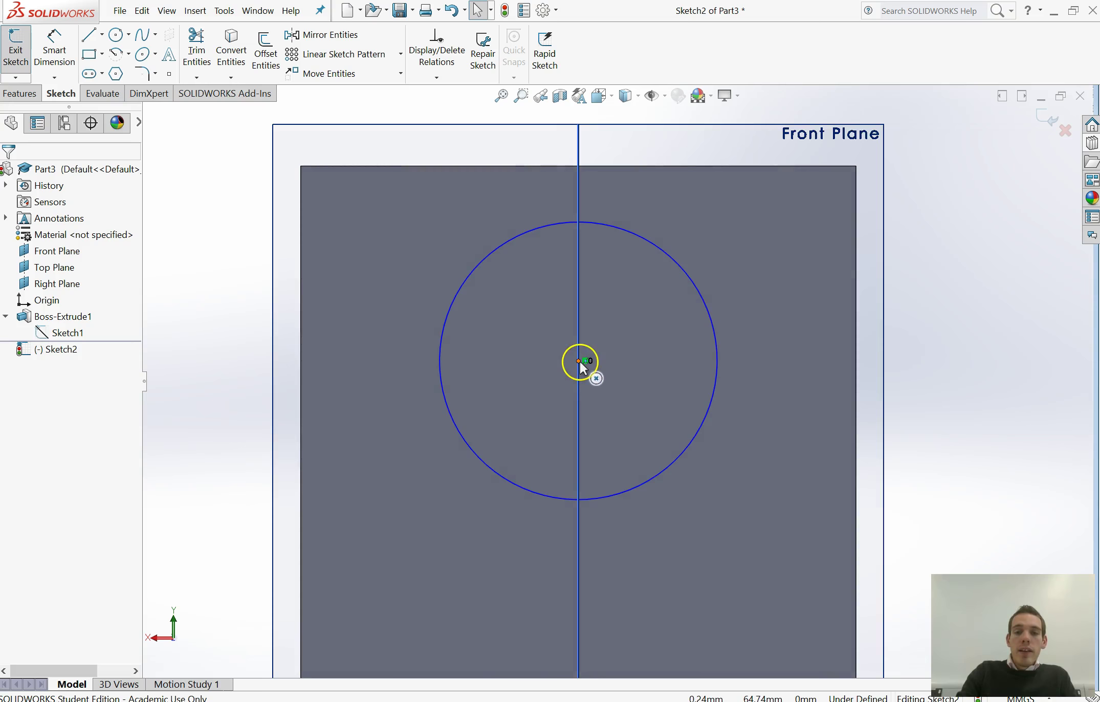
Move the circle's centre along the vertical plane line to about 61.8 mm above the origin and enlarge its radius to about 32.6 mm
{"action": "left_click", "coordinate": [580, 363]}
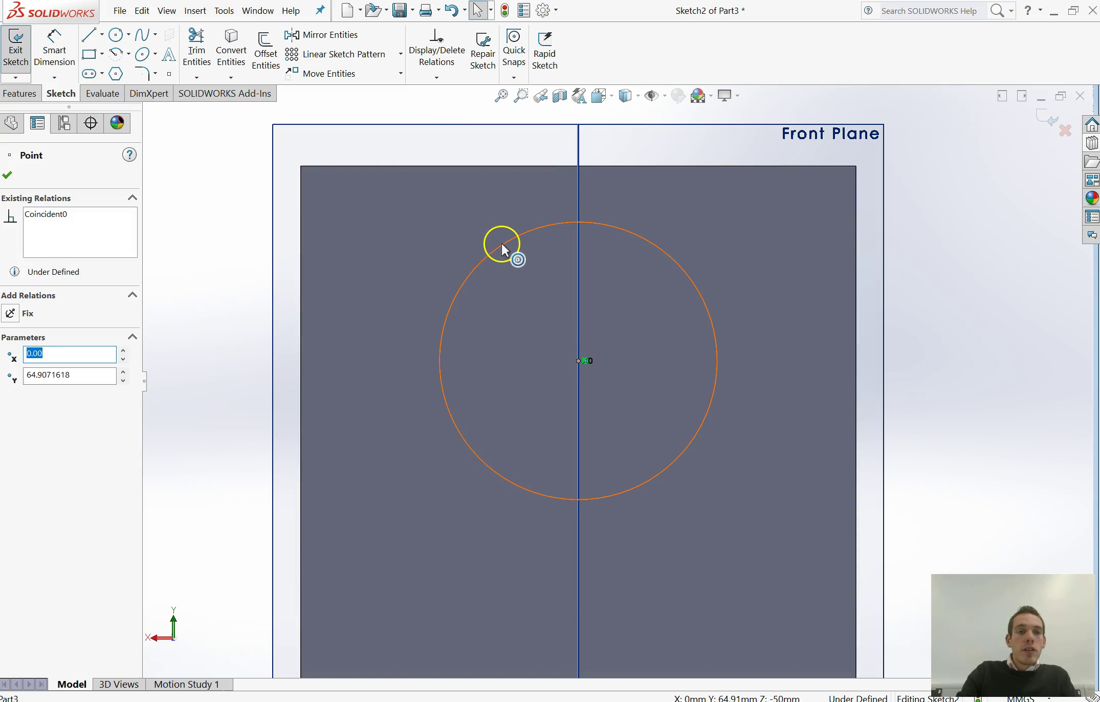
{"action": "left_click", "coordinate": [505, 242]}
{"action": "mouse_move", "coordinate": [505, 244]}
{"action": "left_mouse_down"}
{"action": "mouse_move", "coordinate": [500, 302]}
{"action": "mouse_move", "coordinate": [499, 259]}
{"action": "mouse_move", "coordinate": [482, 278]}
{"action": "mouse_move", "coordinate": [503, 290]}
{"action": "mouse_move", "coordinate": [498, 265]}
{"action": "left_mouse_up"}
{"action": "left_click", "coordinate": [578, 362]}
{"action": "left_click_drag", "start_coordinate": [577, 377], "coordinate": [618, 379]}
{"action": "left_click_drag", "start_coordinate": [578, 369], "coordinate": [538, 371]}
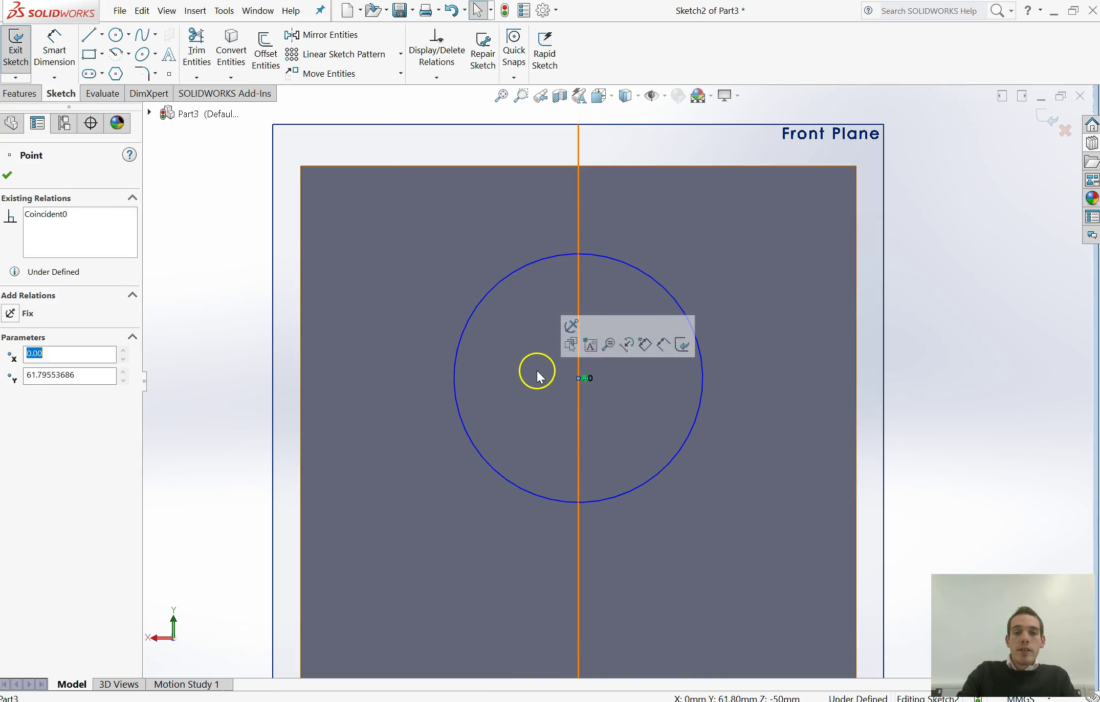
{"action": "left_click_drag", "start_coordinate": [493, 288], "coordinate": [441, 274]}
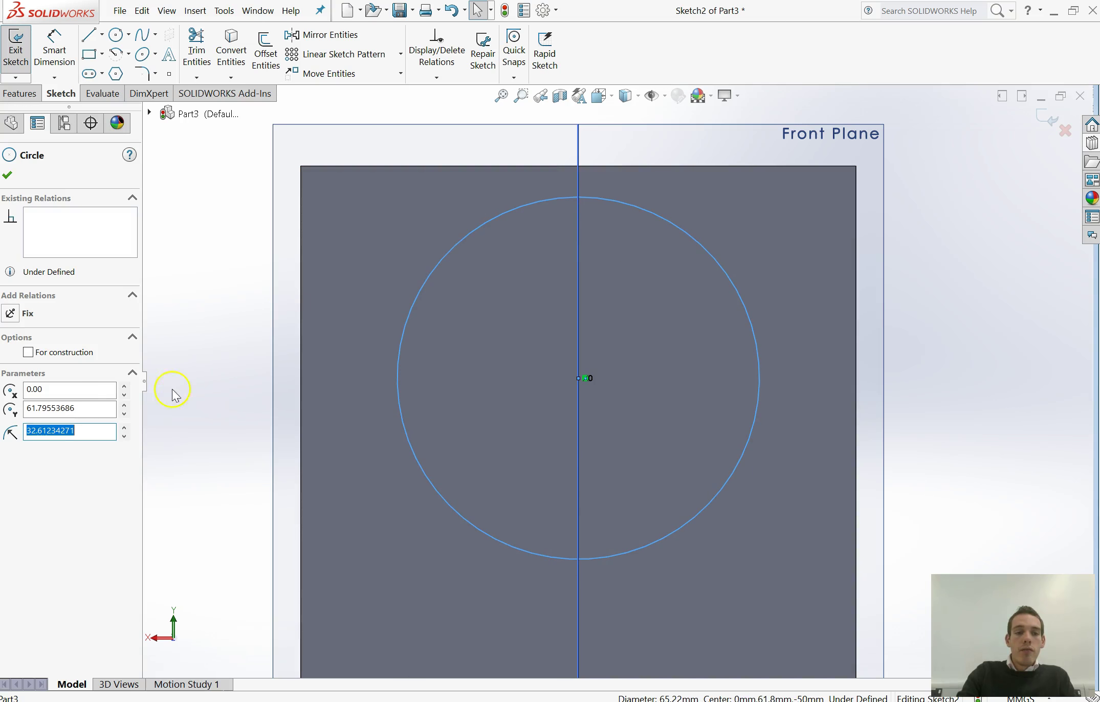
Restore the circle's radius to 25 mm and close its properties
{"action": "type", "text": "25"}
{"action": "key", "text": "Return"}
{"action": "left_click", "coordinate": [7, 176]}
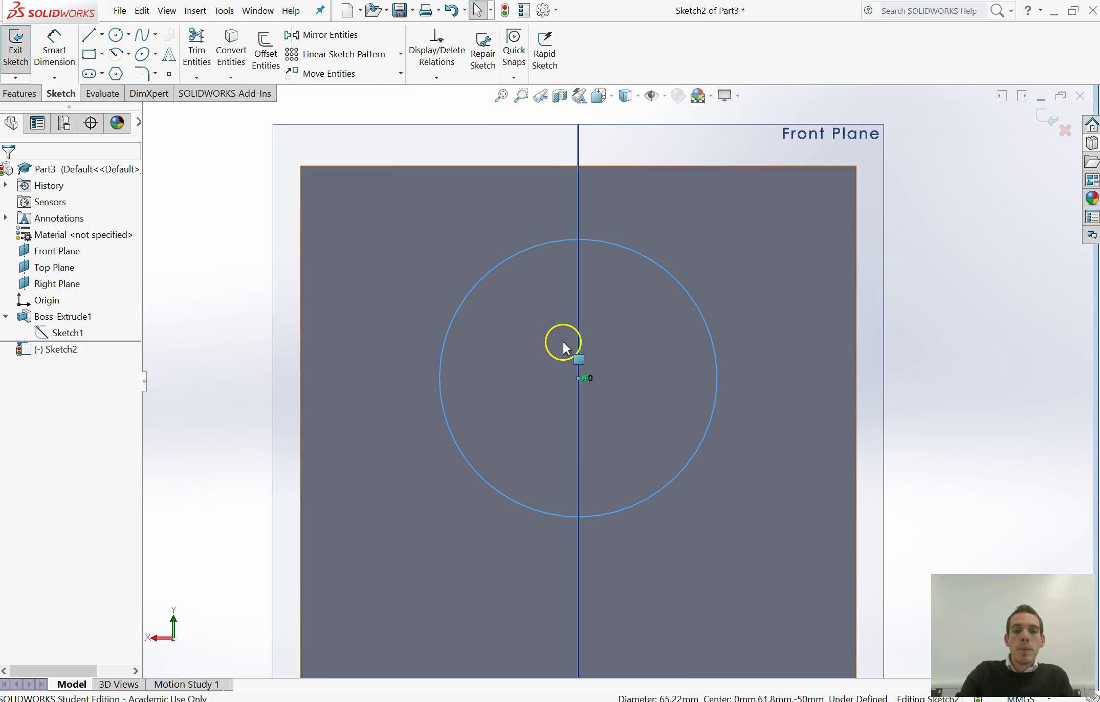
Add a 50 mm diameter dimension to the circle with Smart Dimension, placing it above and beside the circle
{"action": "scroll", "coordinate": [567, 344], "scroll_direction": "up", "scroll_amount": 5}
{"action": "scroll", "coordinate": [624, 429], "scroll_direction": "down", "scroll_amount": 2}
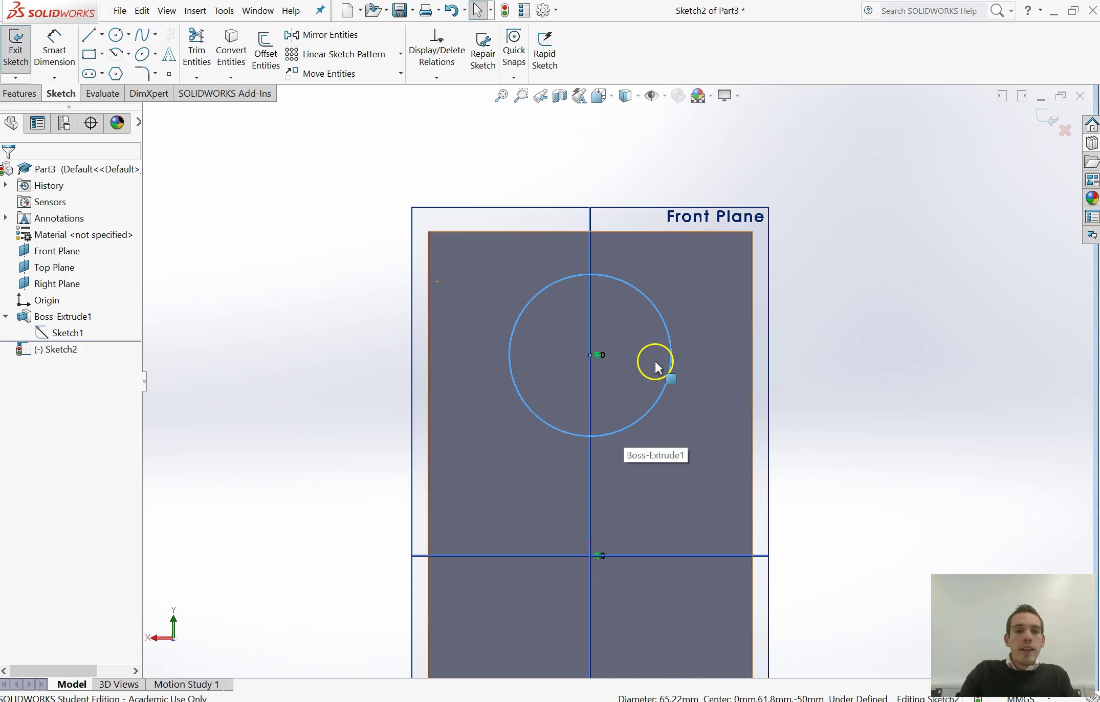
{"action": "scroll", "coordinate": [656, 361], "scroll_direction": "down", "scroll_amount": 3}
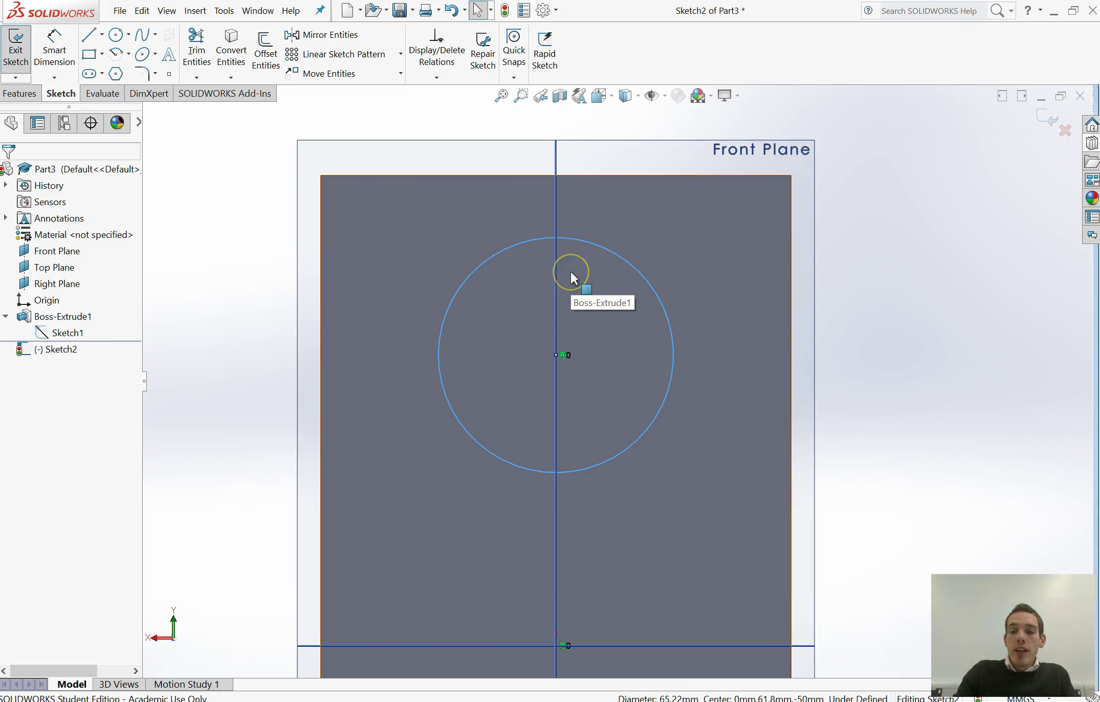
{"action": "left_click", "coordinate": [564, 356]}
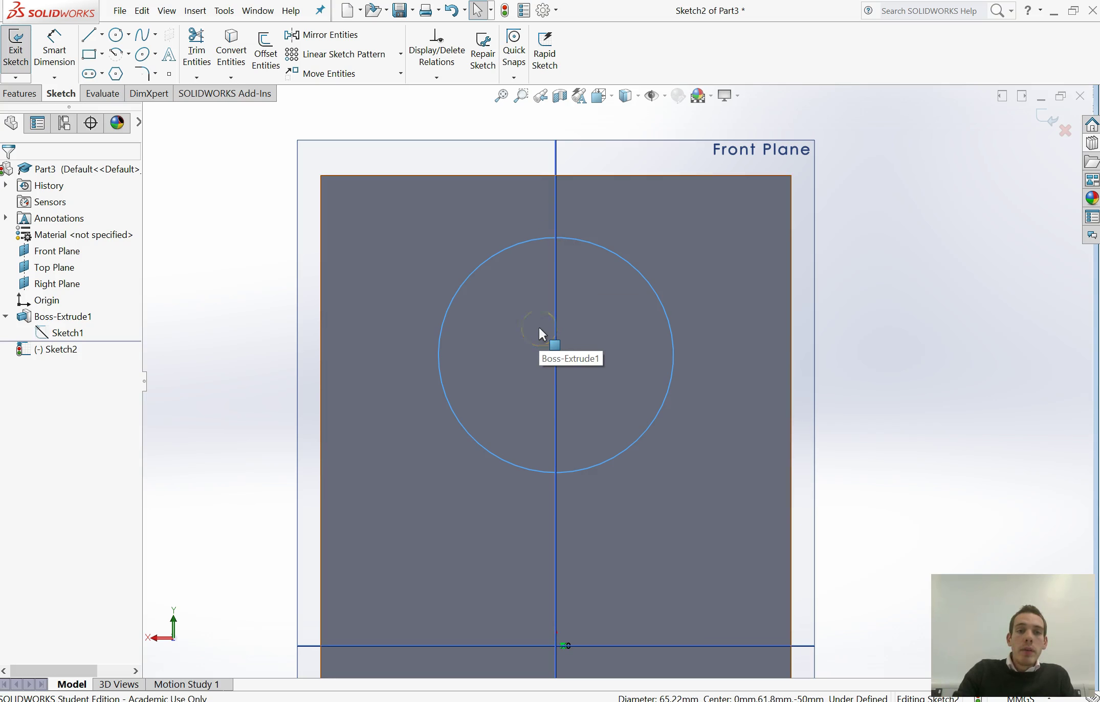
{"action": "left_click", "coordinate": [438, 329]}
{"action": "left_click", "coordinate": [438, 329]}
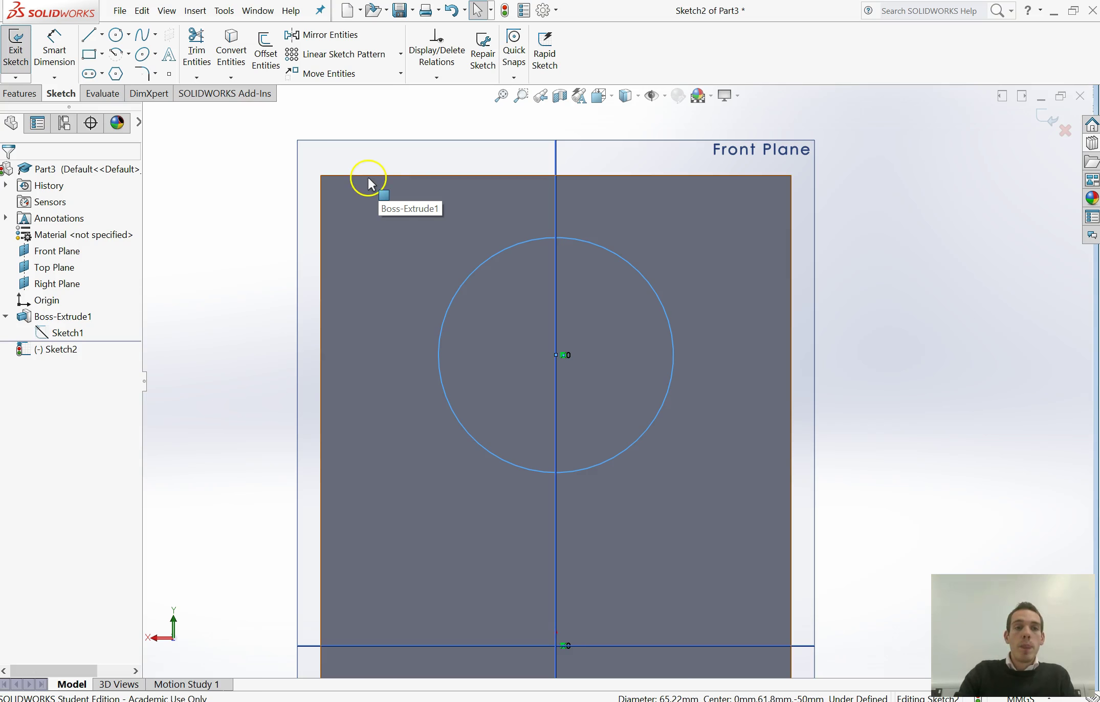
{"action": "left_click", "coordinate": [58, 48]}
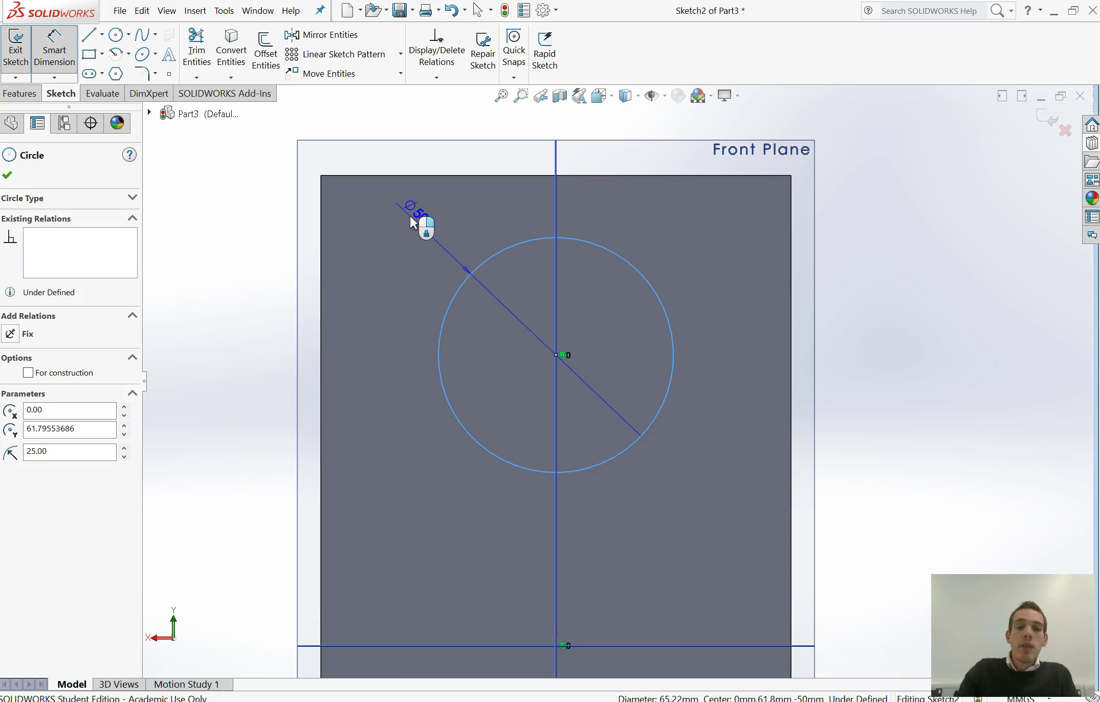
{"action": "left_click", "coordinate": [417, 222]}
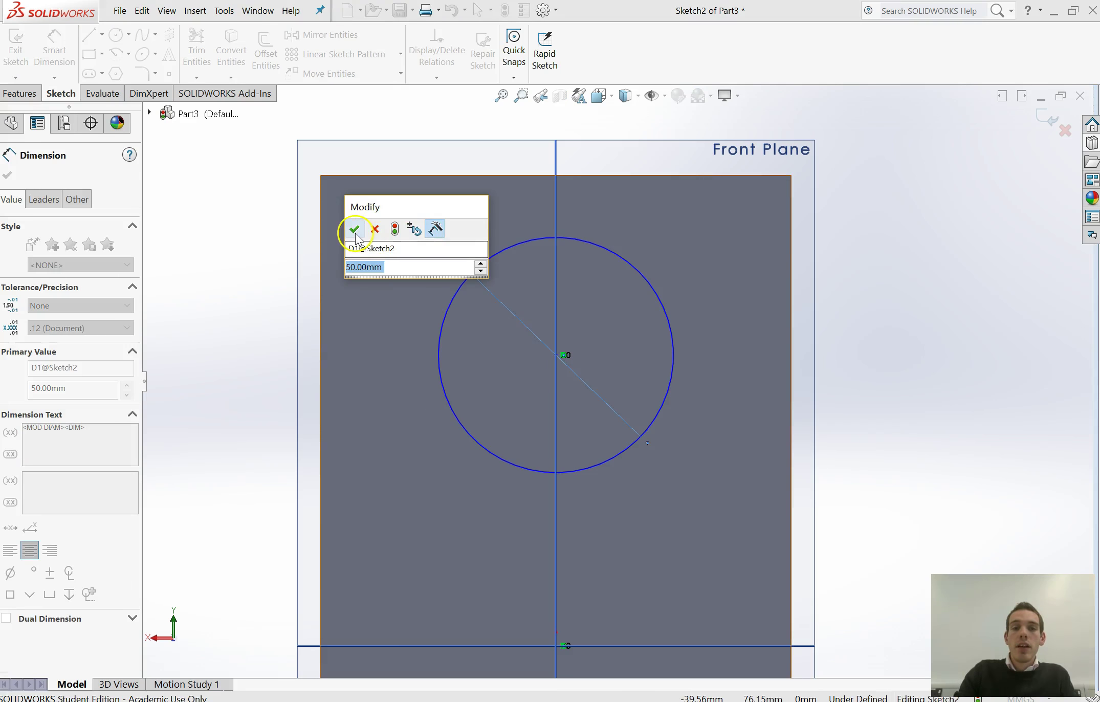
{"action": "left_click", "coordinate": [357, 232]}
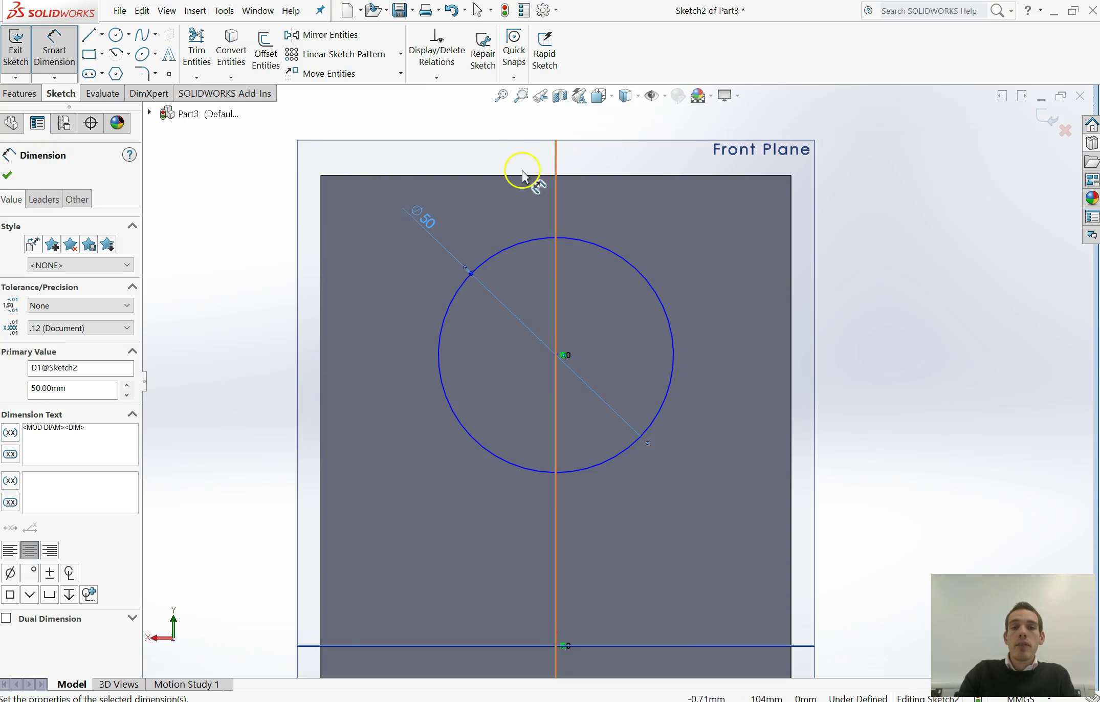
Dimension the circle's centre 35 mm below the block's top edge, placing the dimension beside the block
{"action": "left_click", "coordinate": [430, 176]}
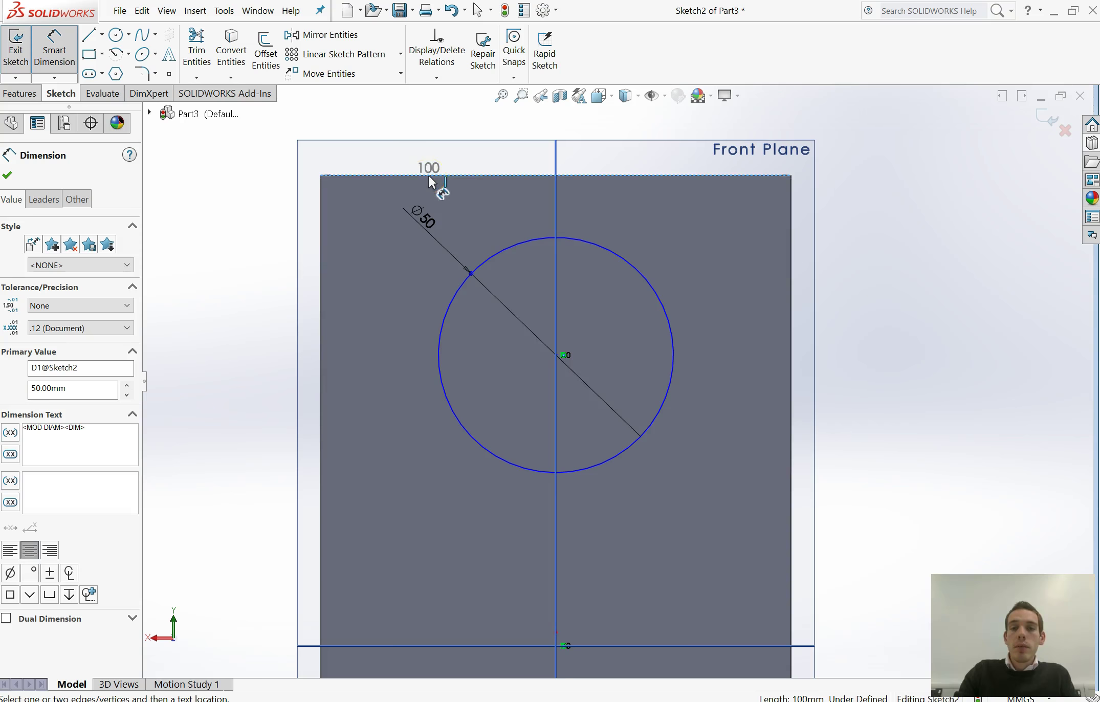
{"action": "left_click", "coordinate": [556, 355]}
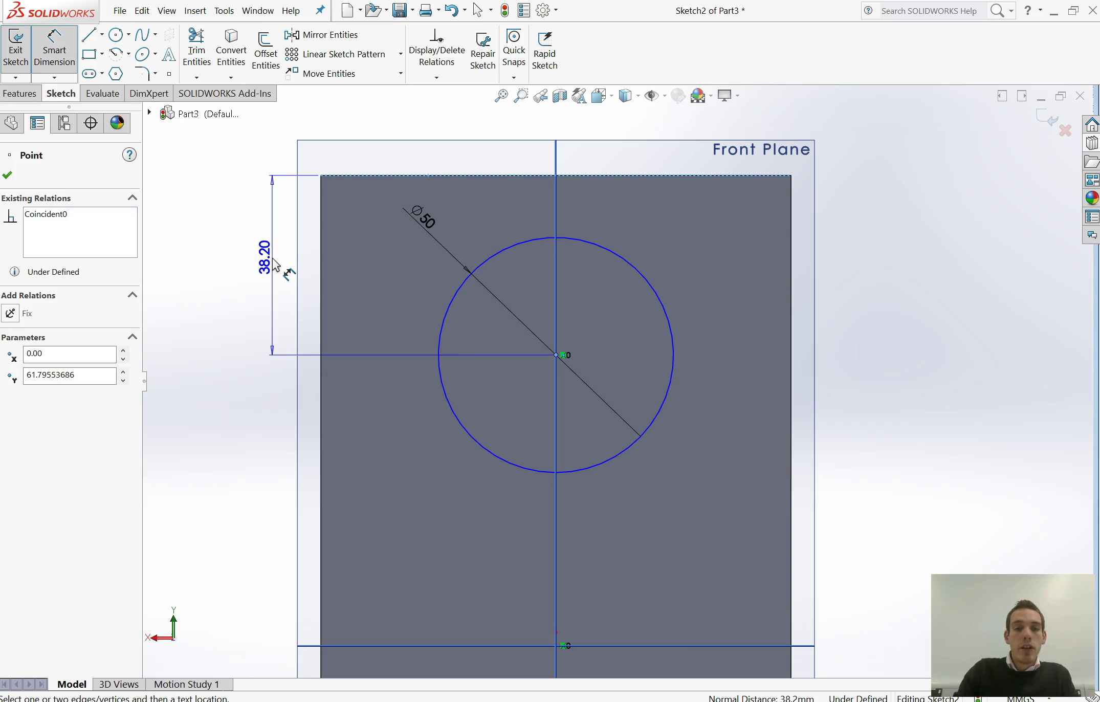
{"action": "left_click", "coordinate": [275, 267]}
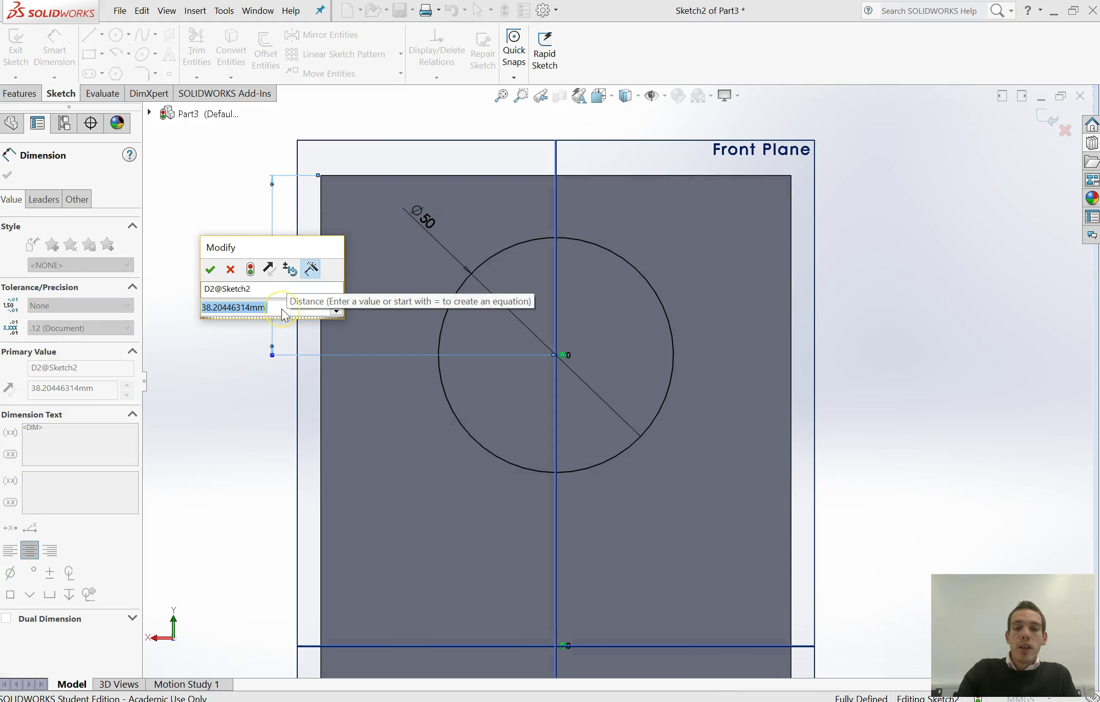
{"action": "type", "text": "35"}
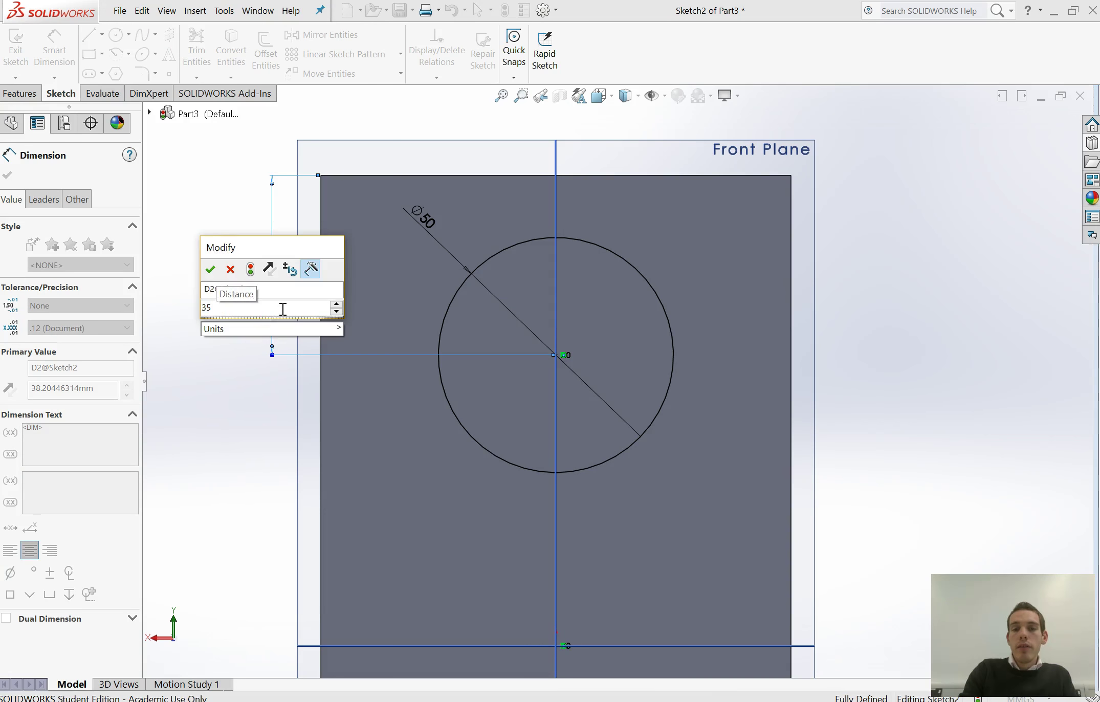
{"action": "key", "text": "Return"}
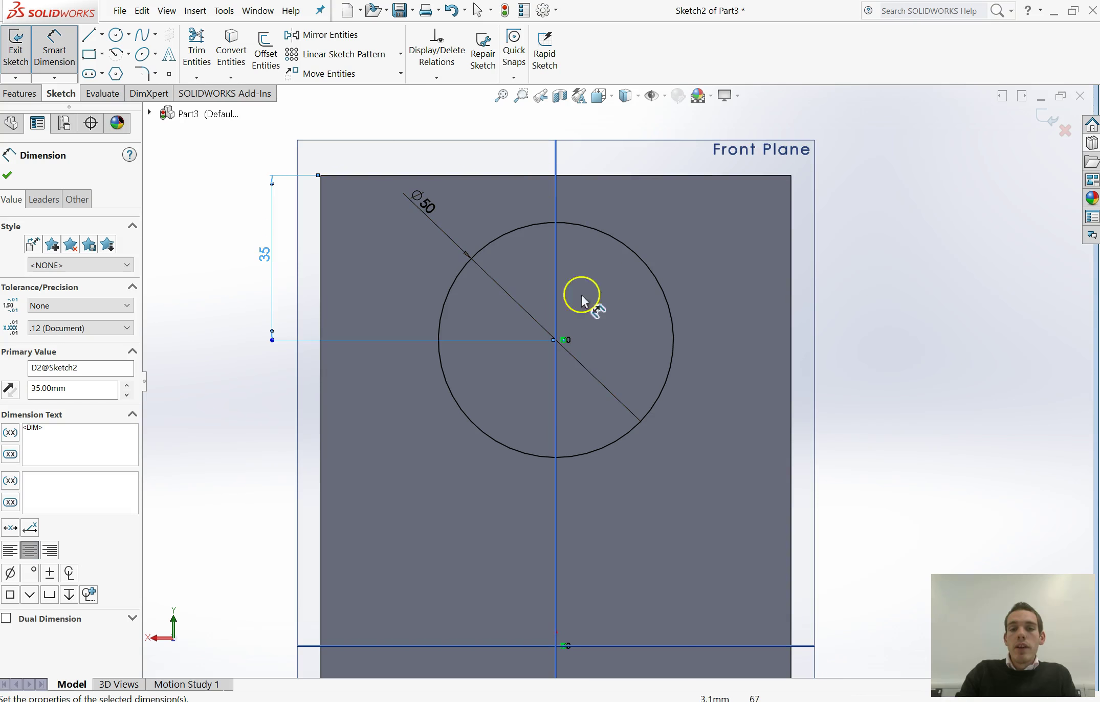
Finish dimensioning, exit the circle sketch and clear the selection
{"action": "scroll", "coordinate": [595, 331], "scroll_direction": "up", "scroll_amount": 1}
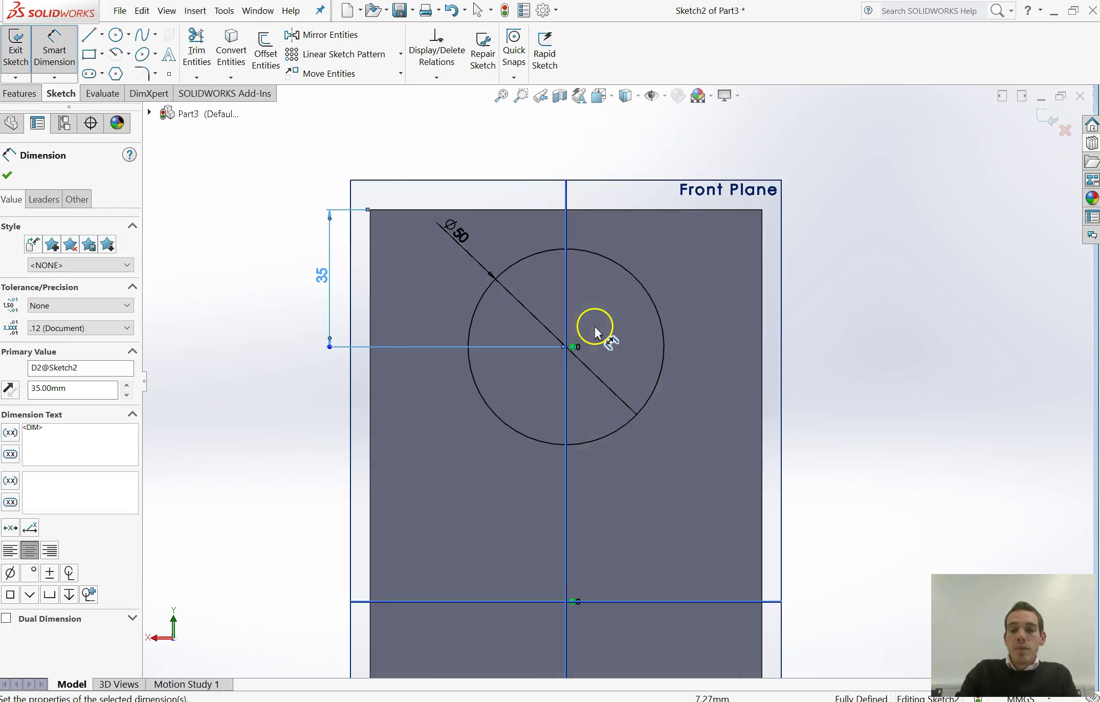
{"action": "scroll", "coordinate": [598, 331], "scroll_direction": "up", "scroll_amount": 3}
{"action": "scroll", "coordinate": [572, 243], "scroll_direction": "down", "scroll_amount": 3}
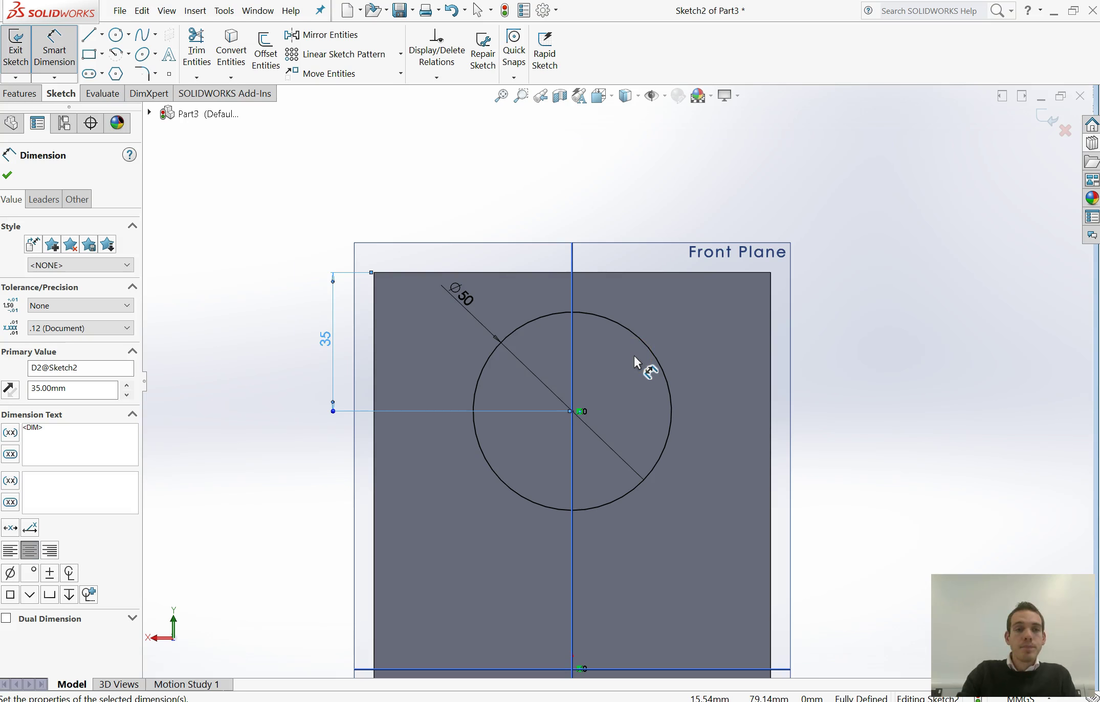
{"action": "left_click", "coordinate": [7, 177]}
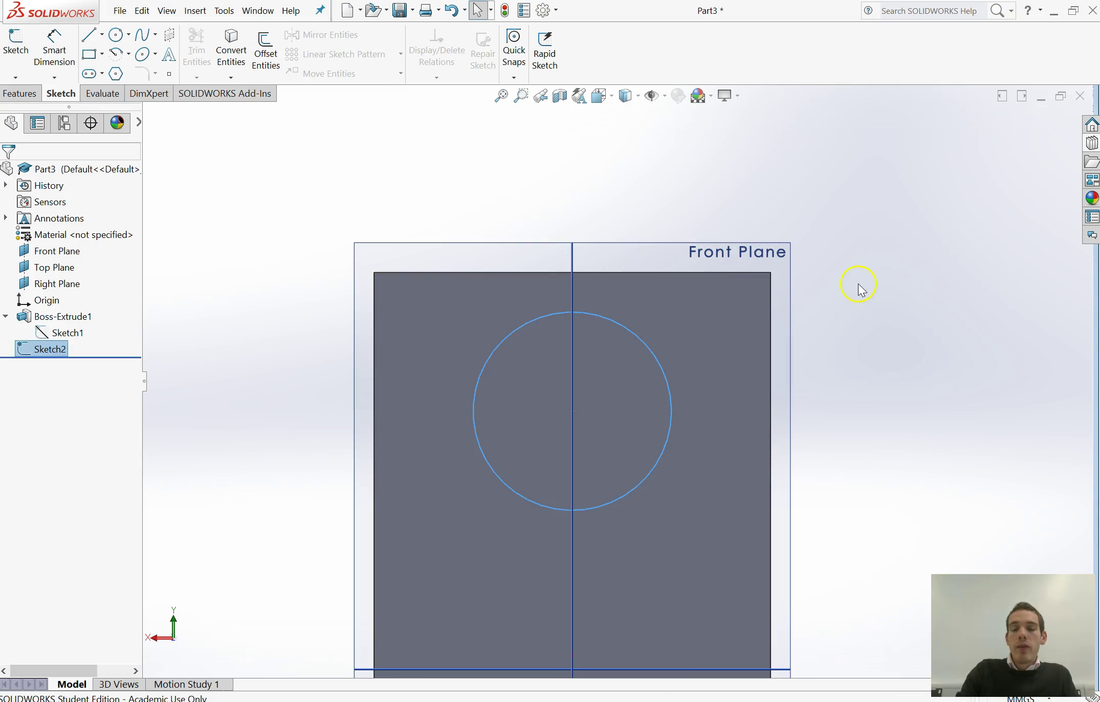
{"action": "left_click", "coordinate": [851, 333]}
Start an Extruded Cut using the 50 mm circle sketch on the block's face as its profile
{"action": "mouse_move", "coordinate": [764, 327]}
{"action": "middle_mouse_down"}
{"action": "mouse_move", "coordinate": [825, 322]}
{"action": "mouse_move", "coordinate": [791, 360]}
{"action": "mouse_move", "coordinate": [807, 392]}
{"action": "middle_mouse_up"}
{"action": "scroll", "coordinate": [736, 405], "scroll_direction": "down", "scroll_amount": 2}
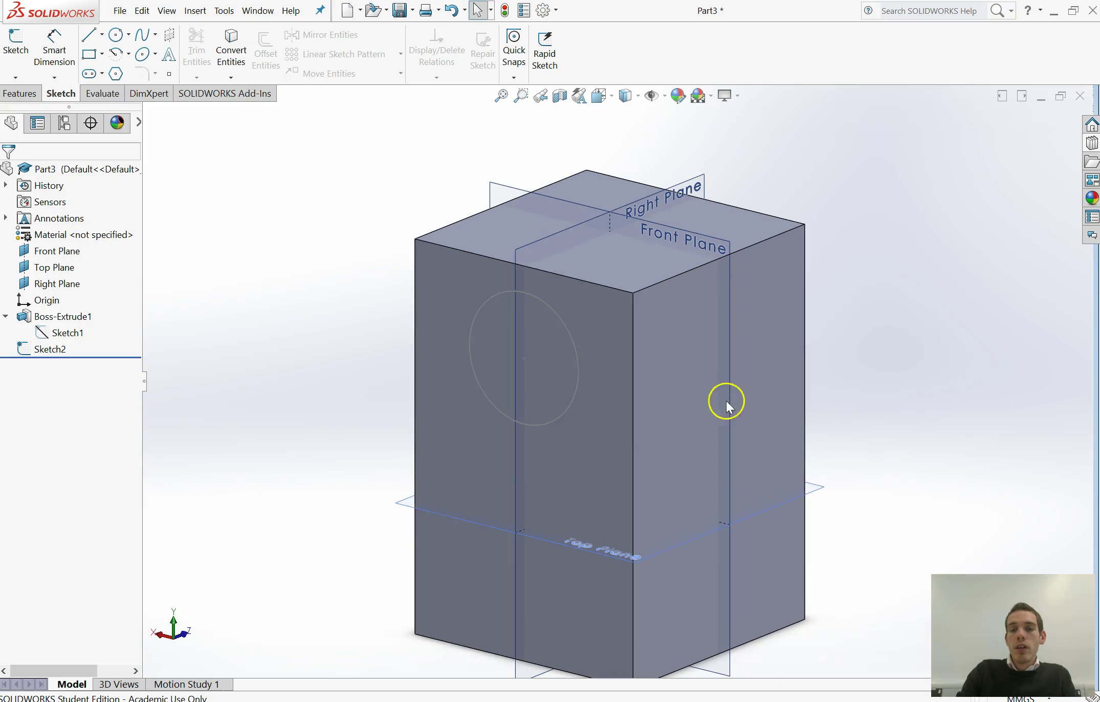
{"action": "scroll", "coordinate": [545, 368], "scroll_direction": "down", "scroll_amount": 2}
{"action": "mouse_move", "coordinate": [545, 368]}
{"action": "middle_mouse_down"}
{"action": "mouse_move", "coordinate": [518, 369]}
{"action": "mouse_move", "coordinate": [552, 354]}
{"action": "mouse_move", "coordinate": [562, 327]}
{"action": "mouse_move", "coordinate": [578, 333]}
{"action": "mouse_move", "coordinate": [552, 345]}
{"action": "middle_mouse_up"}
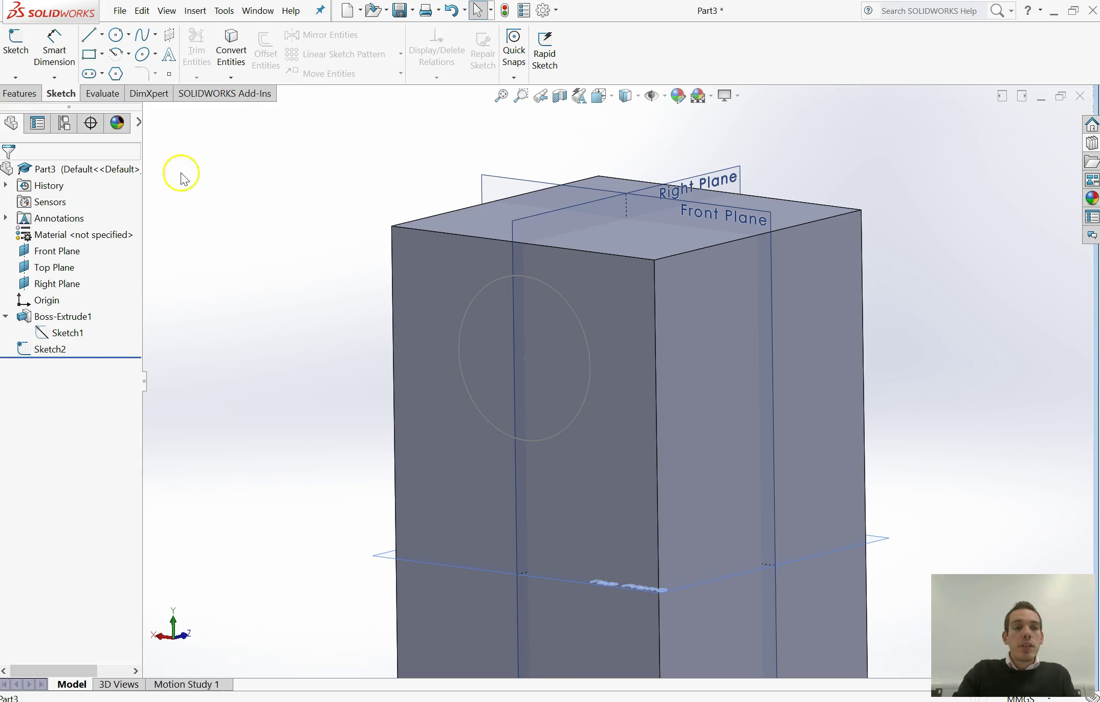
{"action": "left_click", "coordinate": [33, 96]}
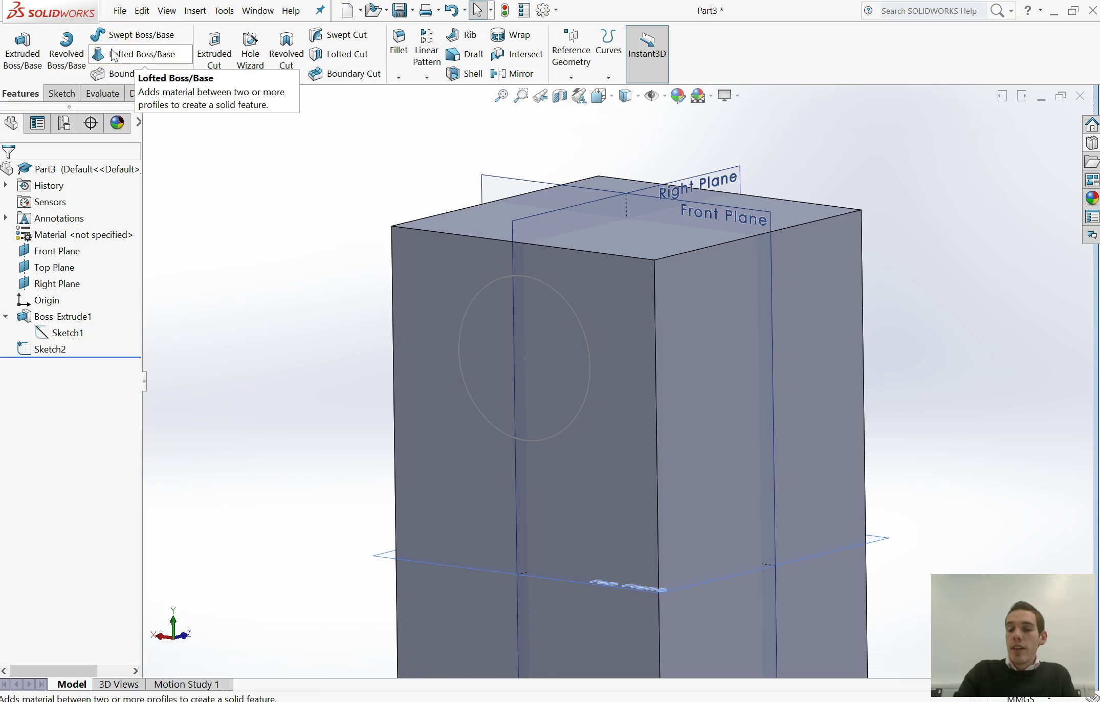
{"action": "left_click", "coordinate": [258, 64]}
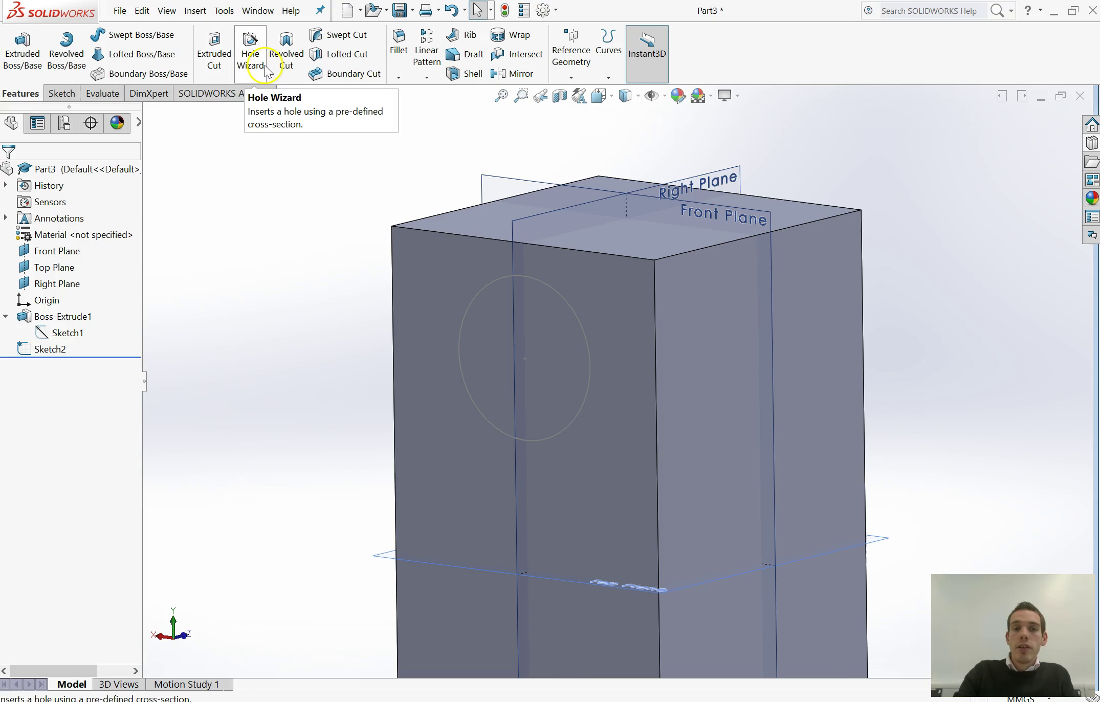
{"action": "left_click", "coordinate": [227, 70]}
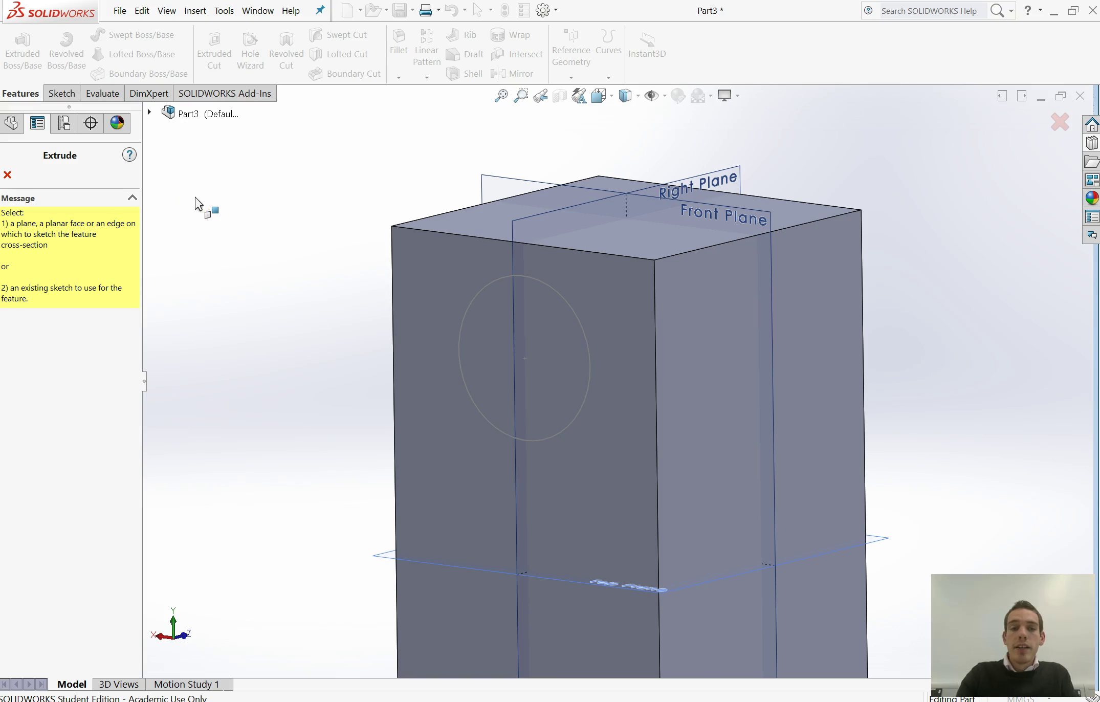
{"action": "left_click", "coordinate": [487, 290]}
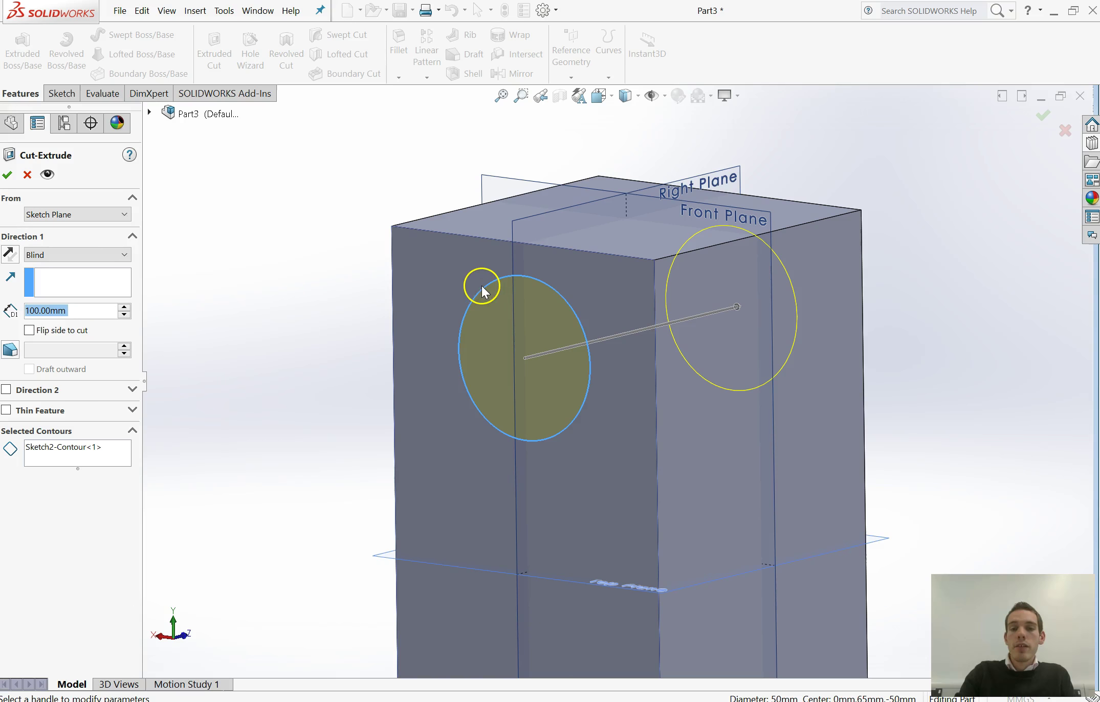
Pull the blind cut's depth back to about 47 mm on the model, set it to exactly 50 mm and complete the cut
{"action": "middle_click_drag", "start_coordinate": [617, 314], "coordinate": [560, 333]}
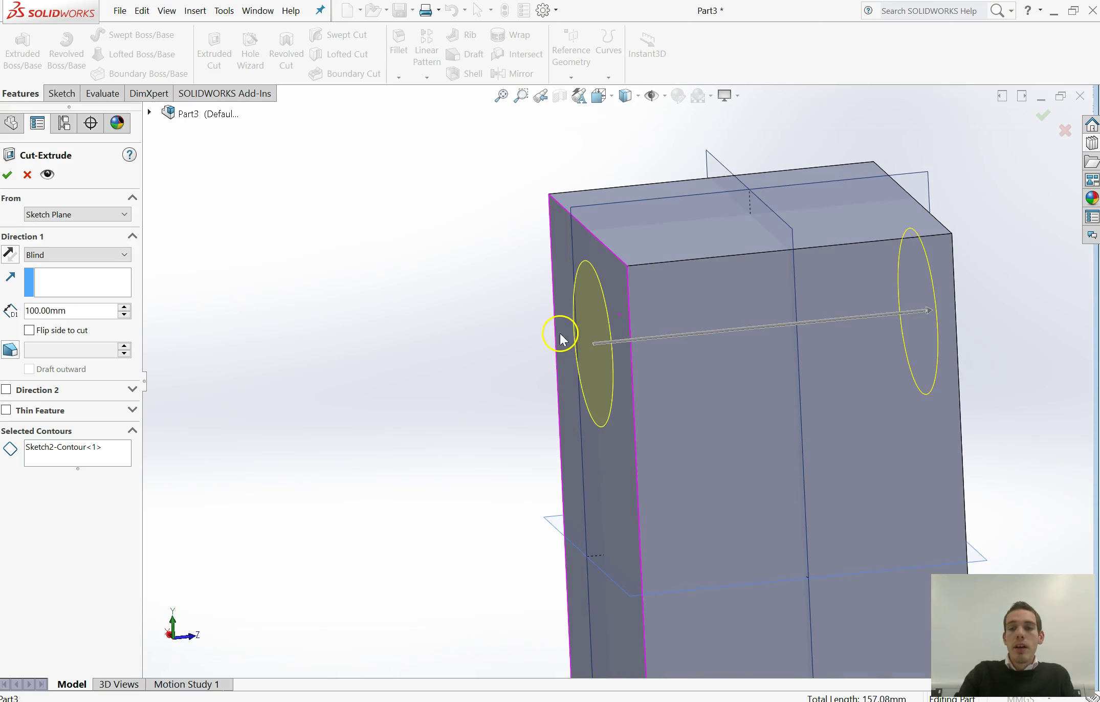
{"action": "left_click_drag", "start_coordinate": [926, 313], "coordinate": [756, 329]}
{"action": "left_click", "coordinate": [254, 296]}
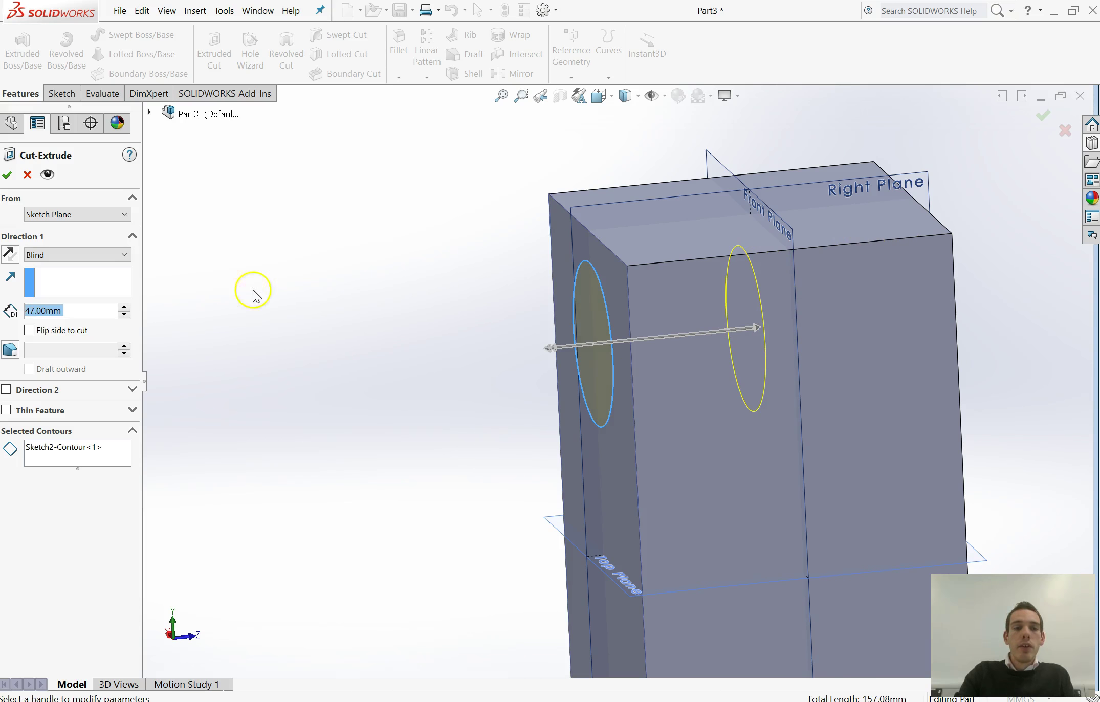
{"action": "type", "text": "50"}
{"action": "key", "text": "Return"}
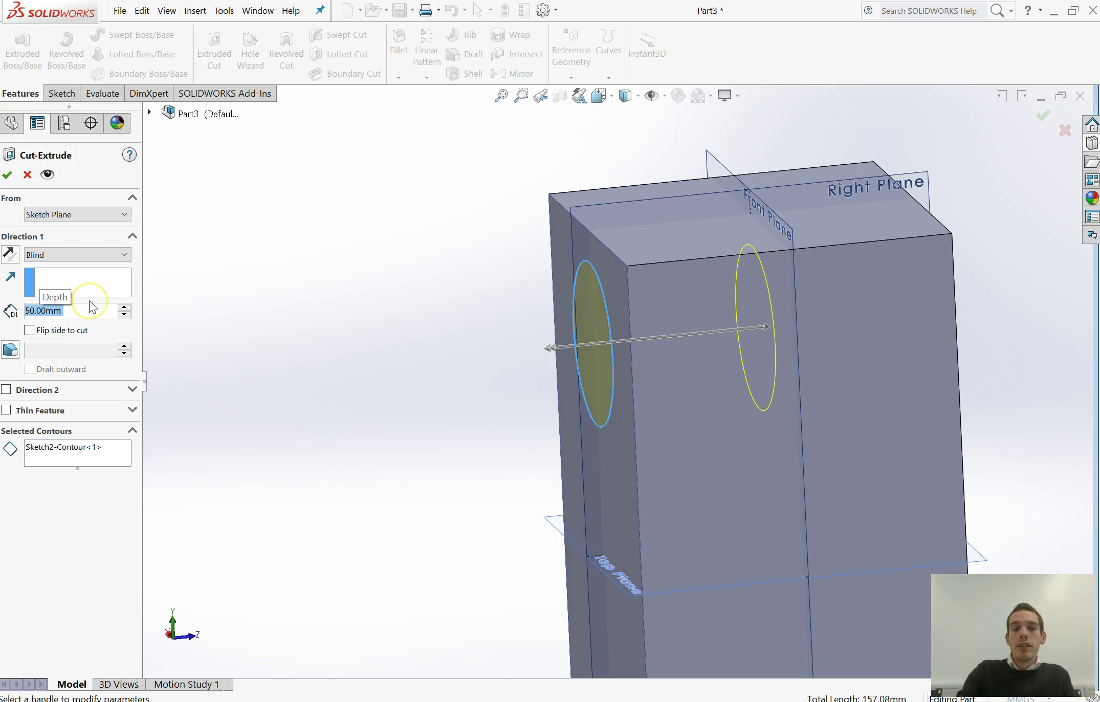
{"action": "middle_click_drag", "start_coordinate": [467, 415], "coordinate": [471, 388]}
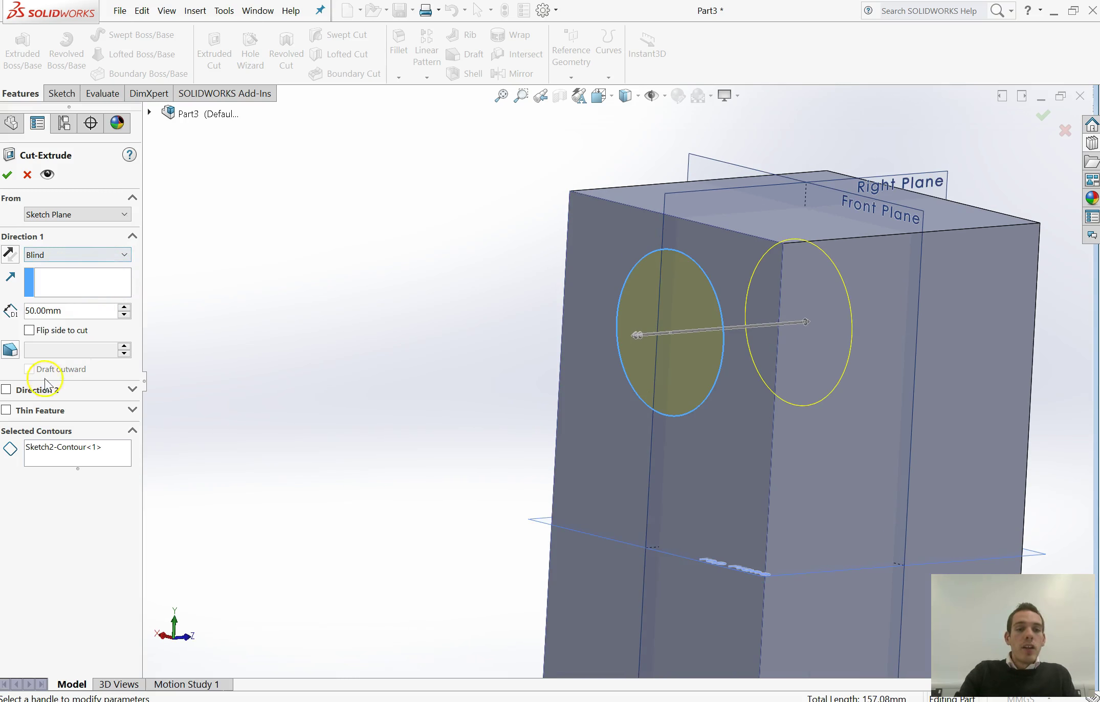
{"action": "middle_click_drag", "start_coordinate": [379, 397], "coordinate": [361, 391]}
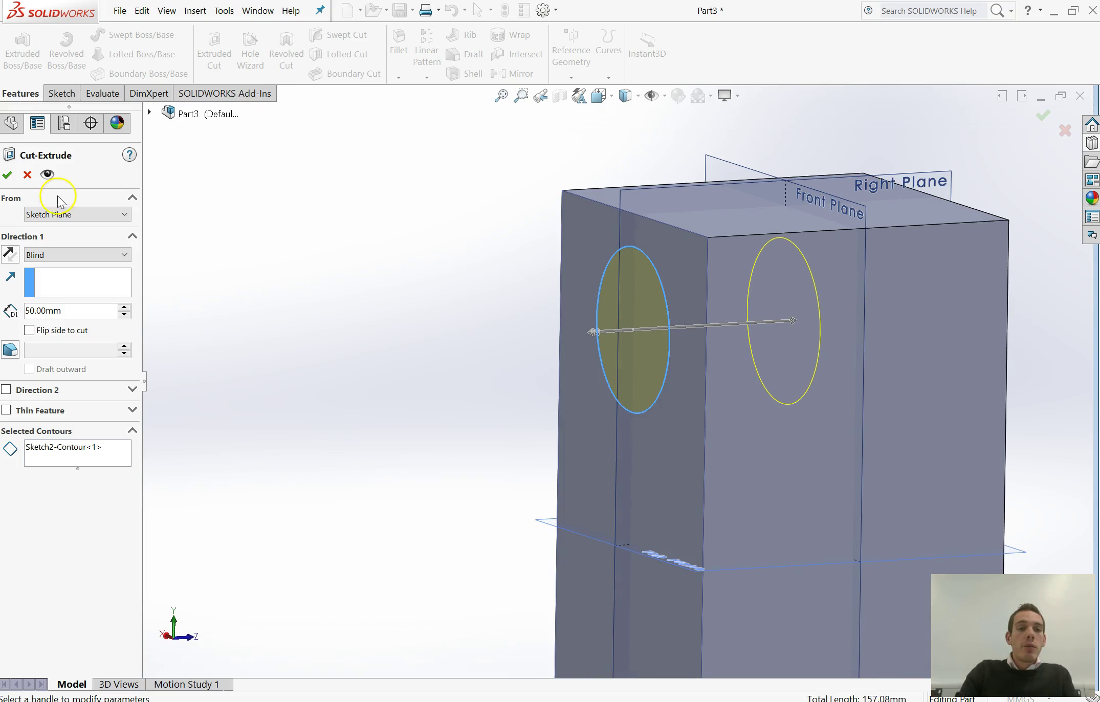
{"action": "left_click", "coordinate": [8, 176]}
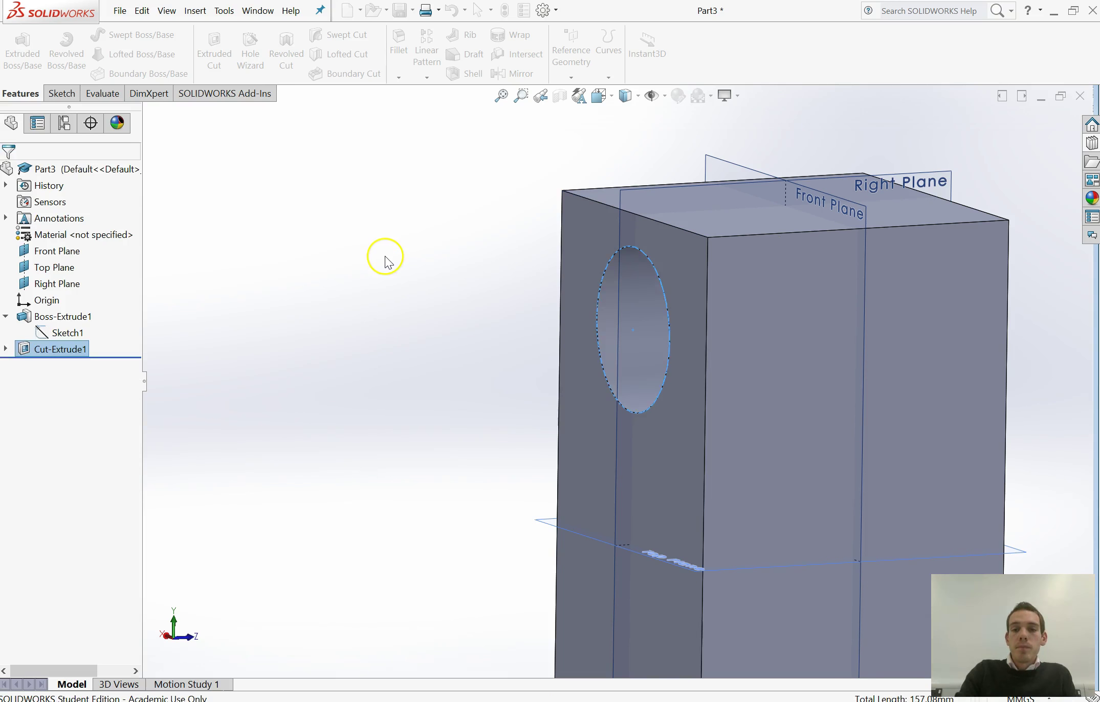
{"action": "middle_click_drag", "start_coordinate": [381, 261], "coordinate": [536, 317]}
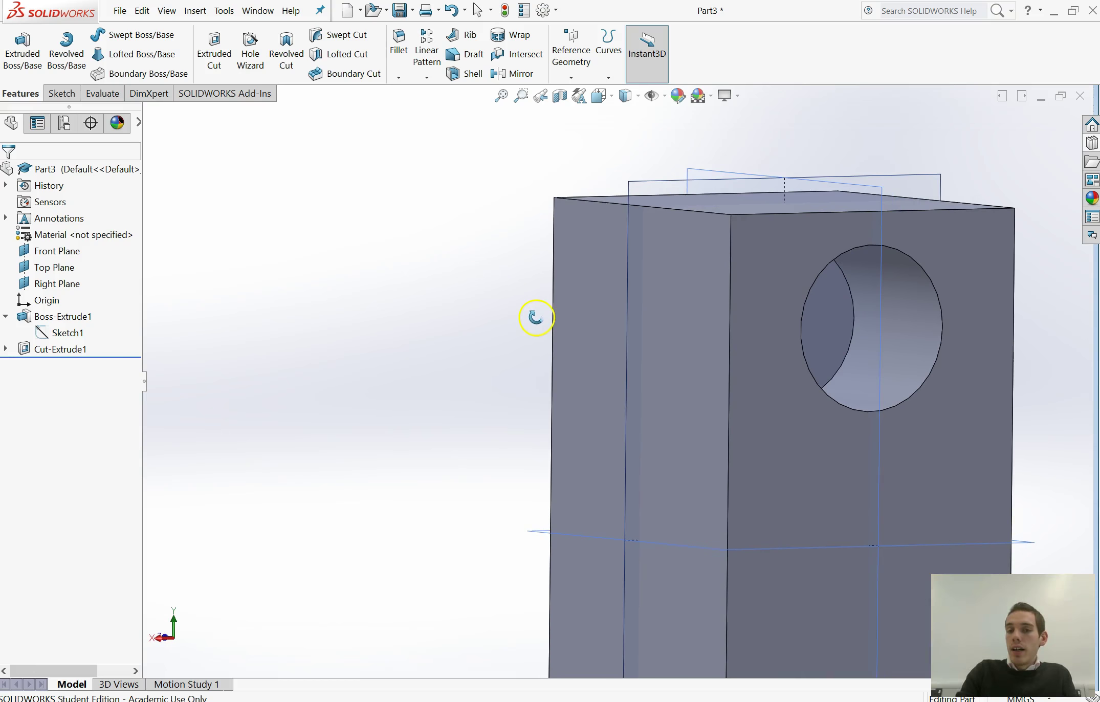
{"action": "scroll", "coordinate": [461, 321], "scroll_direction": "up", "scroll_amount": 3}
{"action": "scroll", "coordinate": [789, 350], "scroll_direction": "down", "scroll_amount": 3}
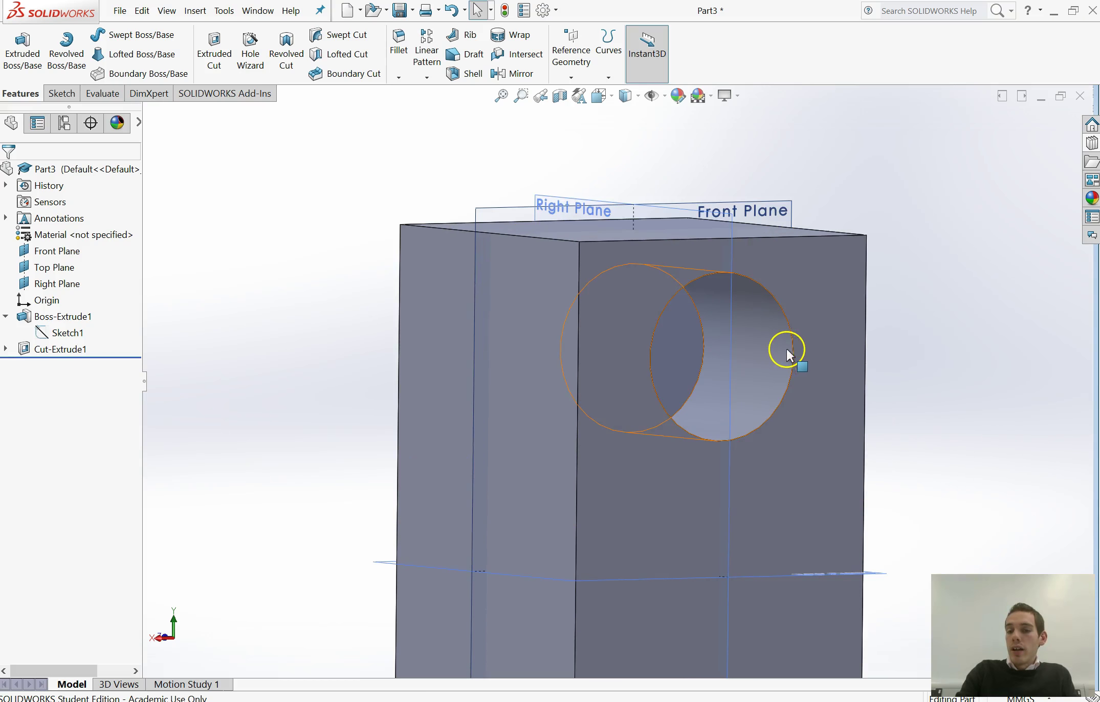